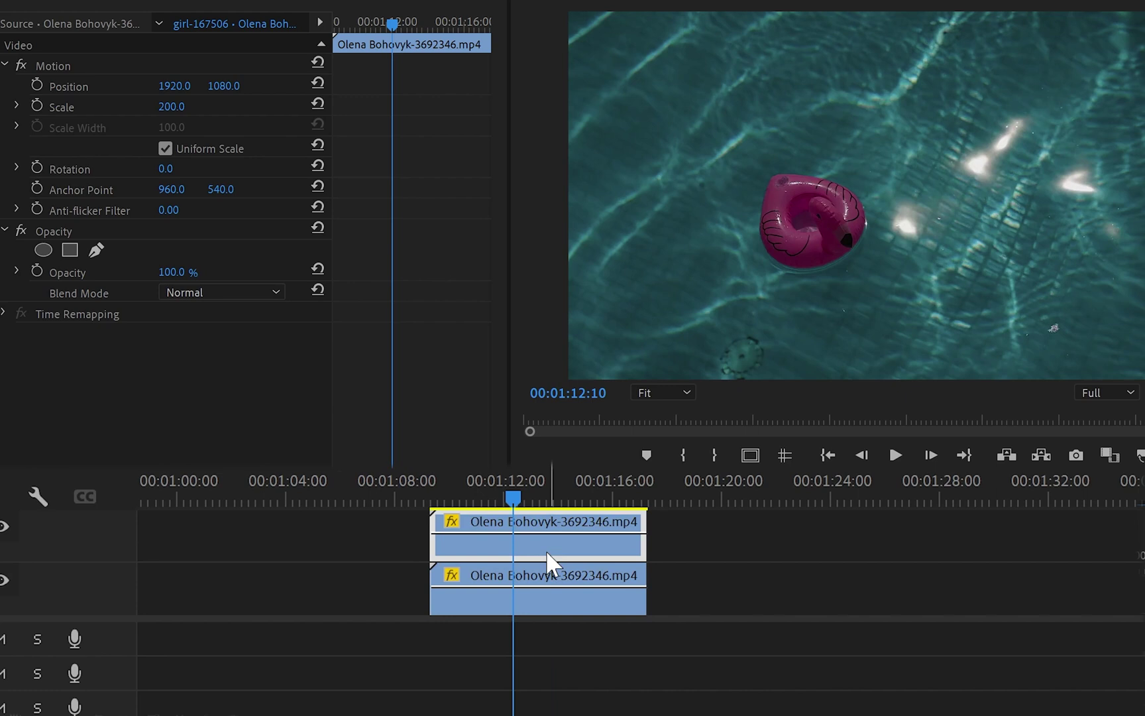
# - Draw a four-point pen mask on the clip's Opacity around the pink flamingo
pyautogui.click(97, 252)
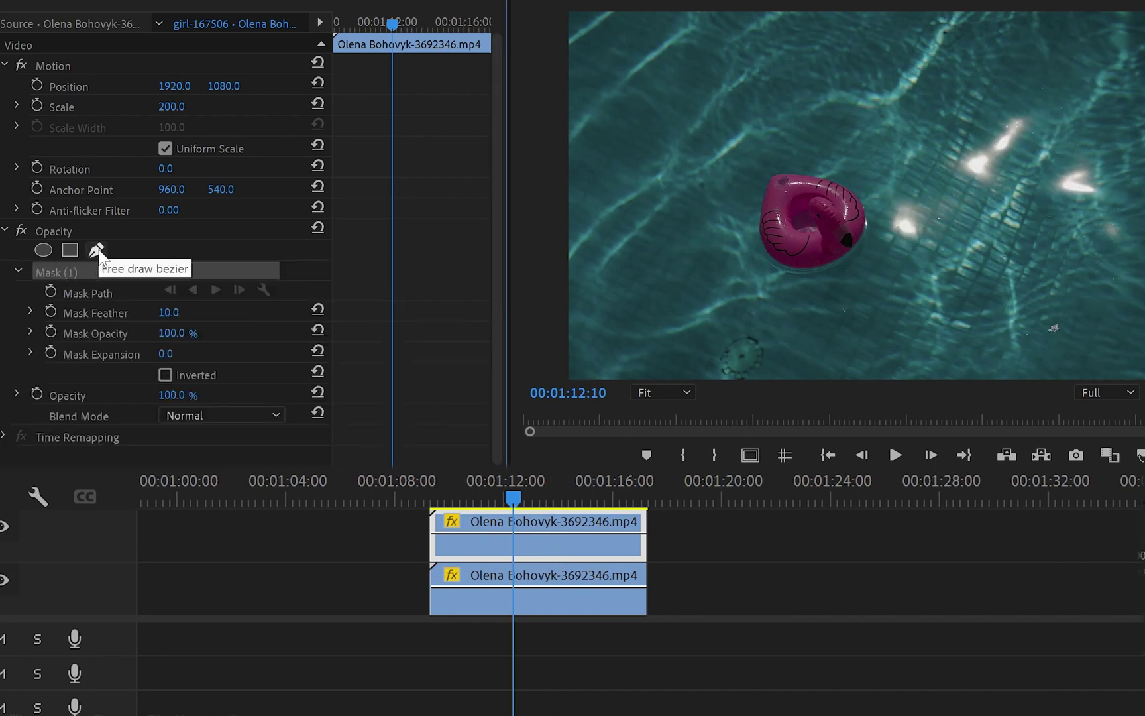
pyautogui.click(742, 174)
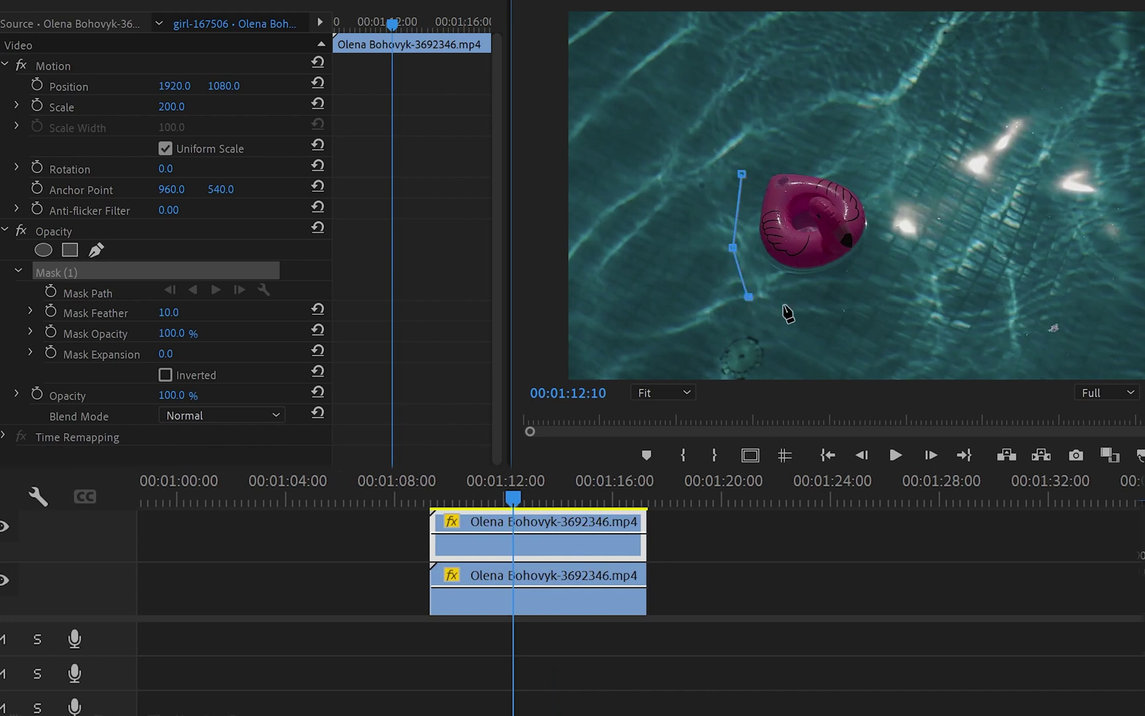
pyautogui.click(833, 295)
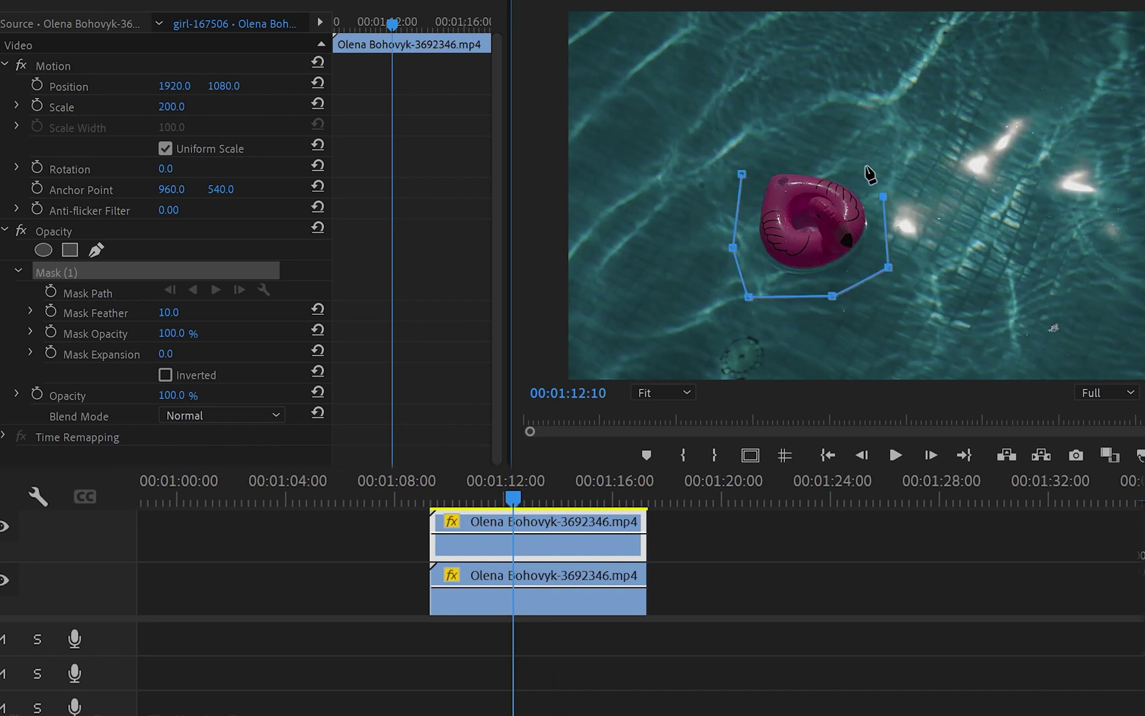
pyautogui.click(805, 152)
pyautogui.click(741, 174)
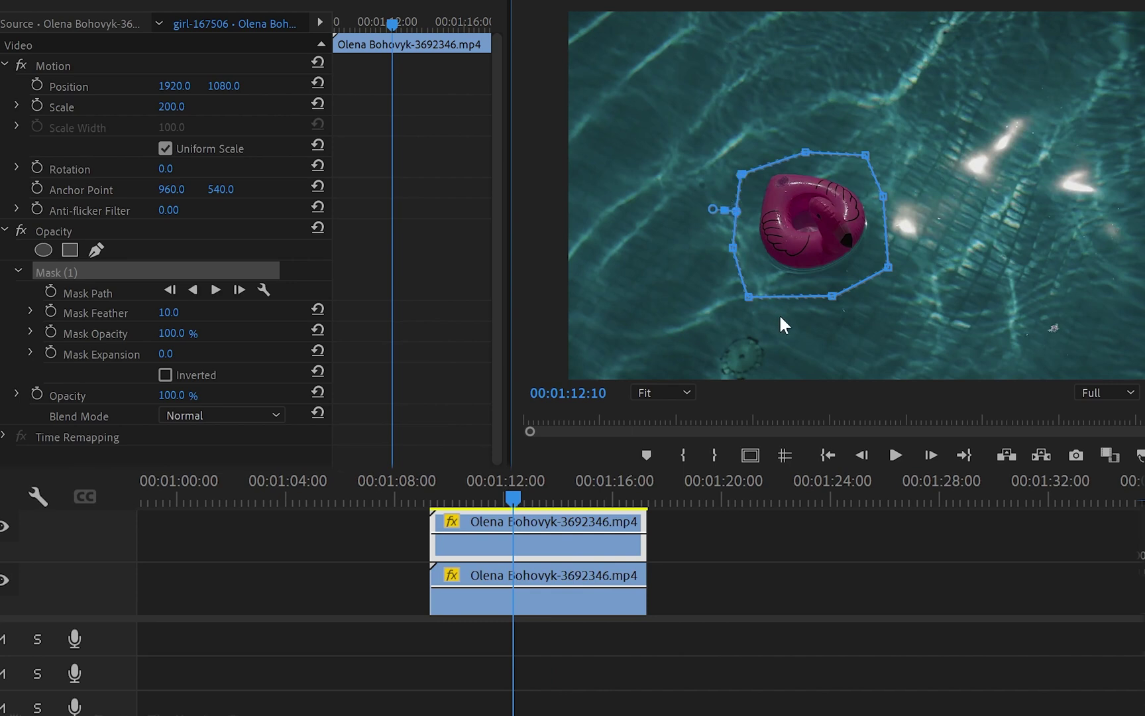
# - Move the mask onto clear water and offset Position to 2590/1727 so the patch covers the flamingo
pyautogui.moveTo(788, 269); pyautogui.dragTo(677, 163)
pyautogui.press('Up')
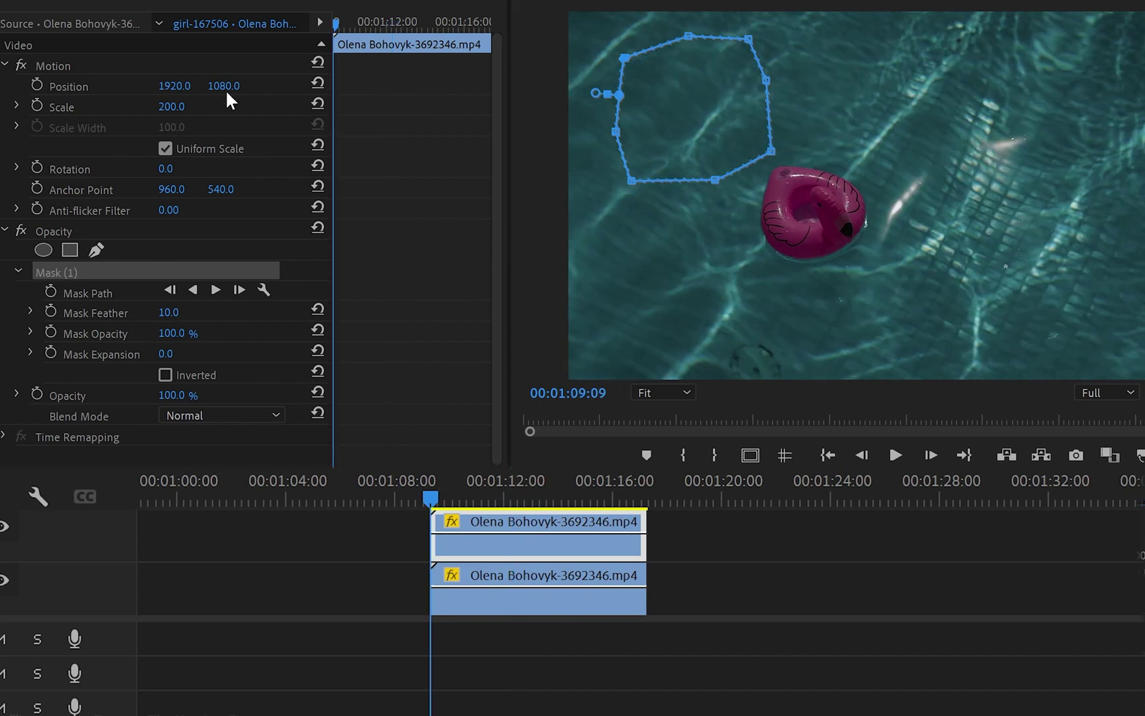
pyautogui.moveTo(226, 91); pyautogui.dragTo(303, 92)
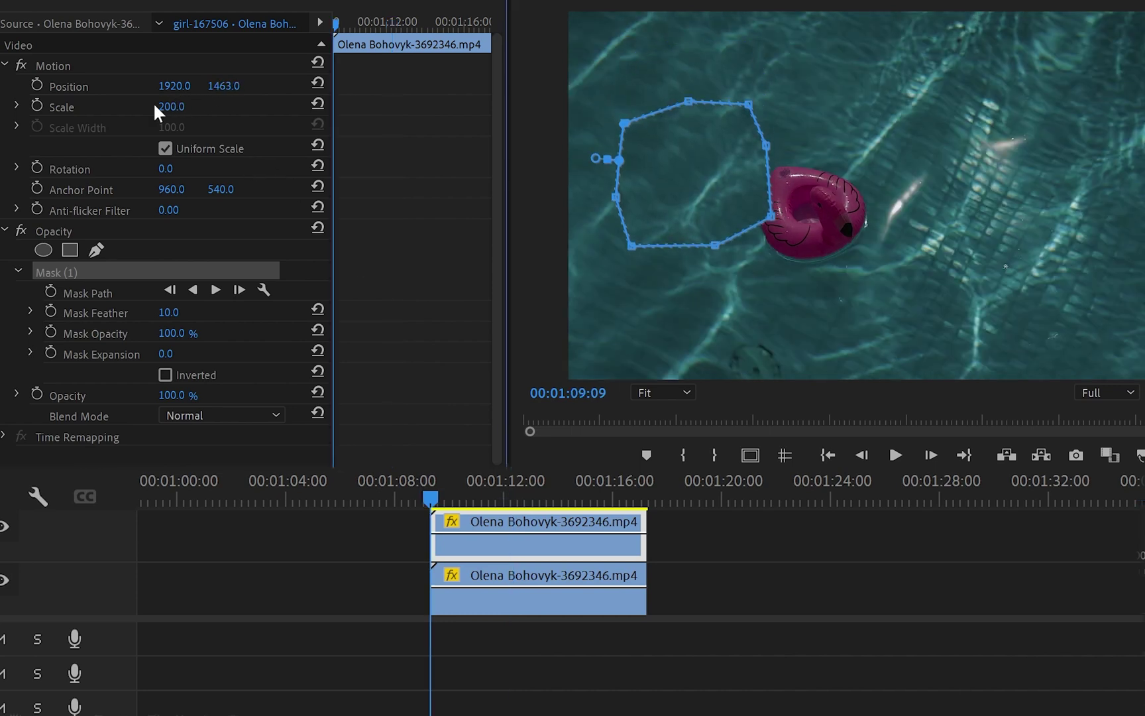
pyautogui.moveTo(174, 85); pyautogui.dragTo(305, 85)
pyautogui.moveTo(224, 86)
pyautogui.mouseDown()
pyautogui.moveTo(212, 86)
pyautogui.moveTo(265, 85)
pyautogui.moveTo(230, 91)
pyautogui.mouseUp()
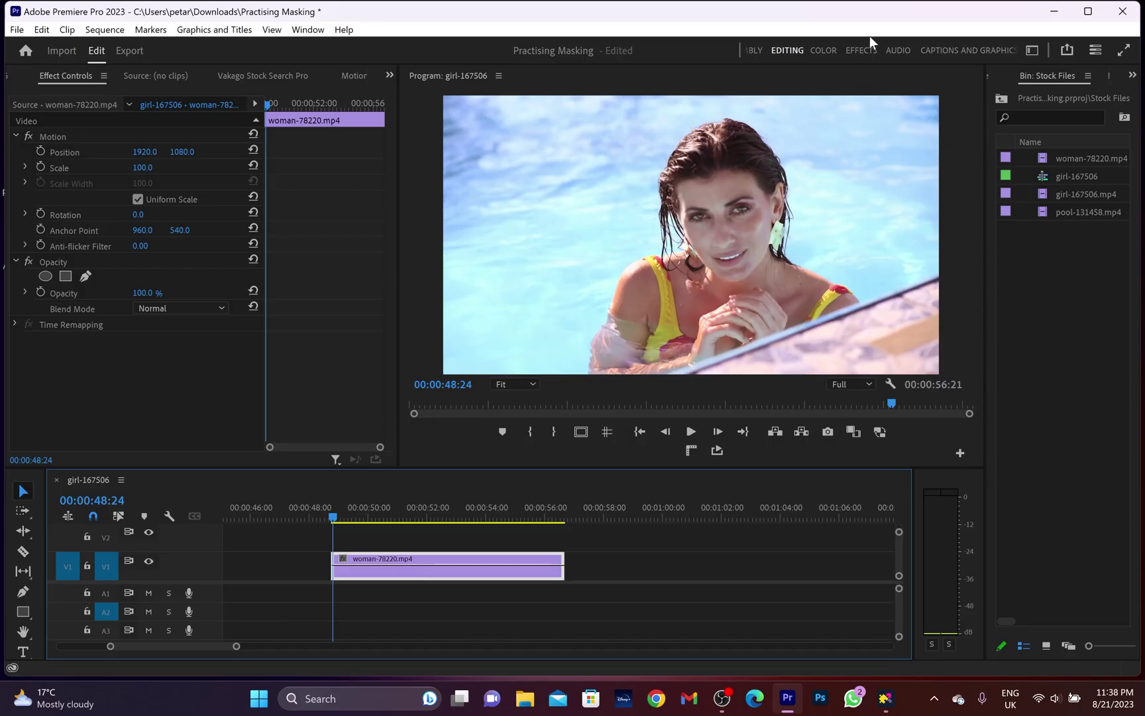
# - In the Color workspace, set Temperature 22, Saturation 120, Exposure 0.2, Contrast 12, Highlights 14, Shadows -24
pyautogui.click(825, 48)
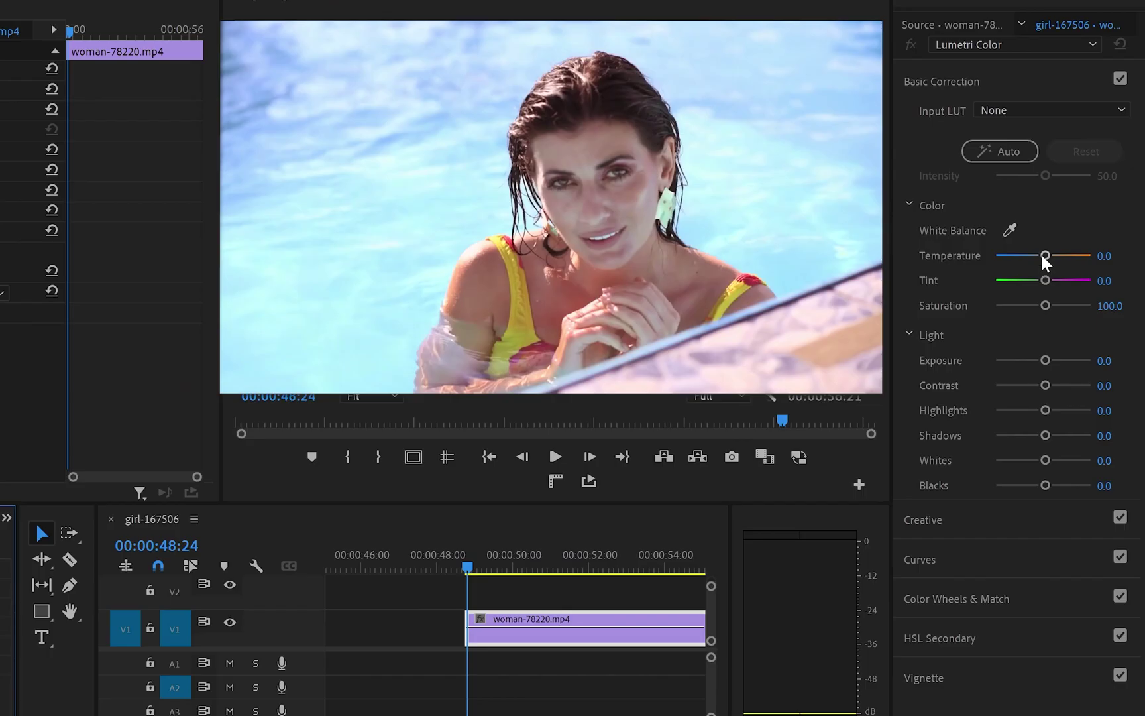
pyautogui.moveTo(1057, 278); pyautogui.dragTo(1064, 284)
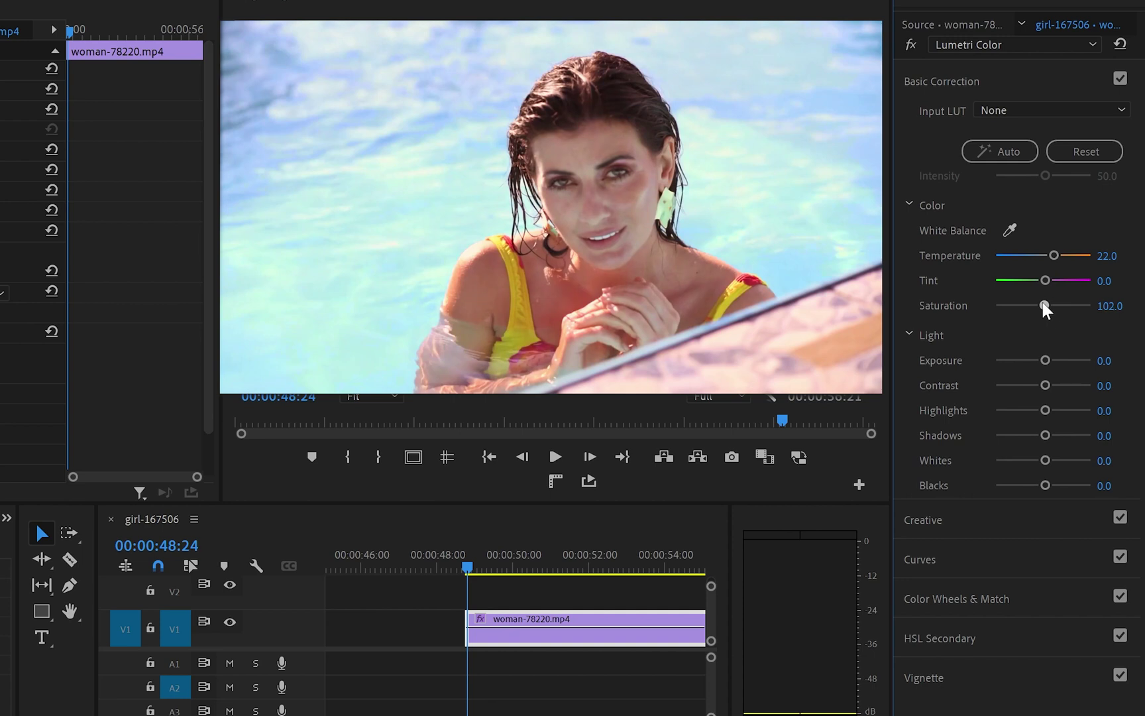
pyautogui.moveTo(1104, 360); pyautogui.dragTo(1107, 360)
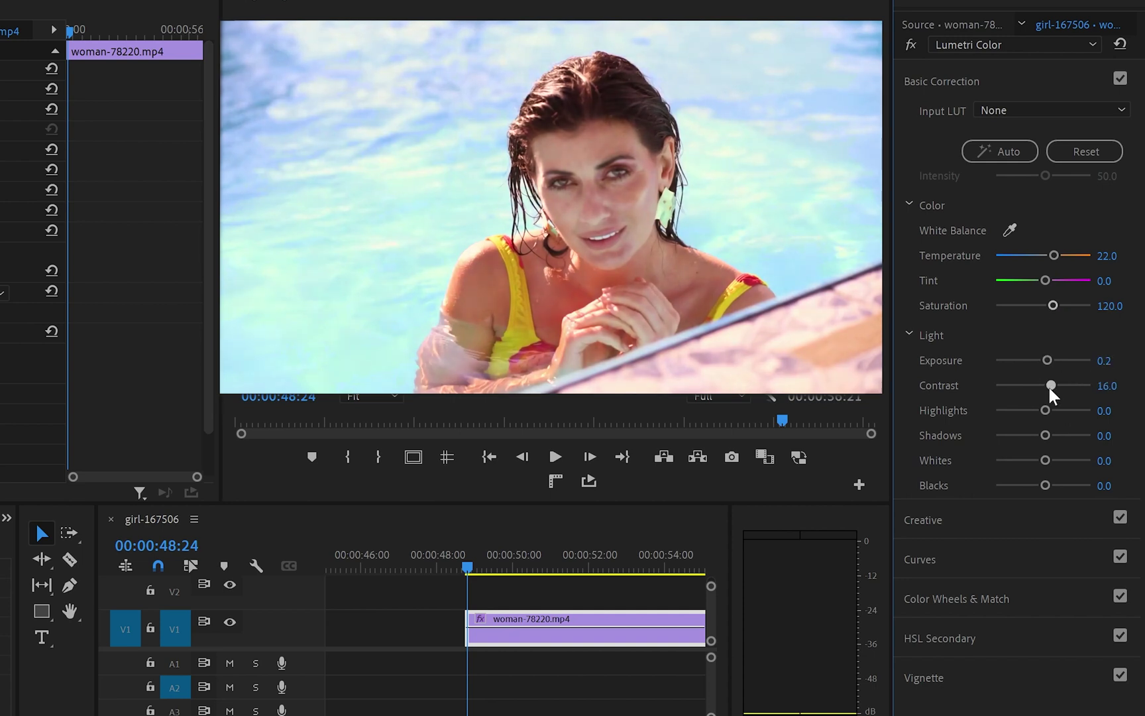
pyautogui.moveTo(1048, 435); pyautogui.dragTo(1032, 436)
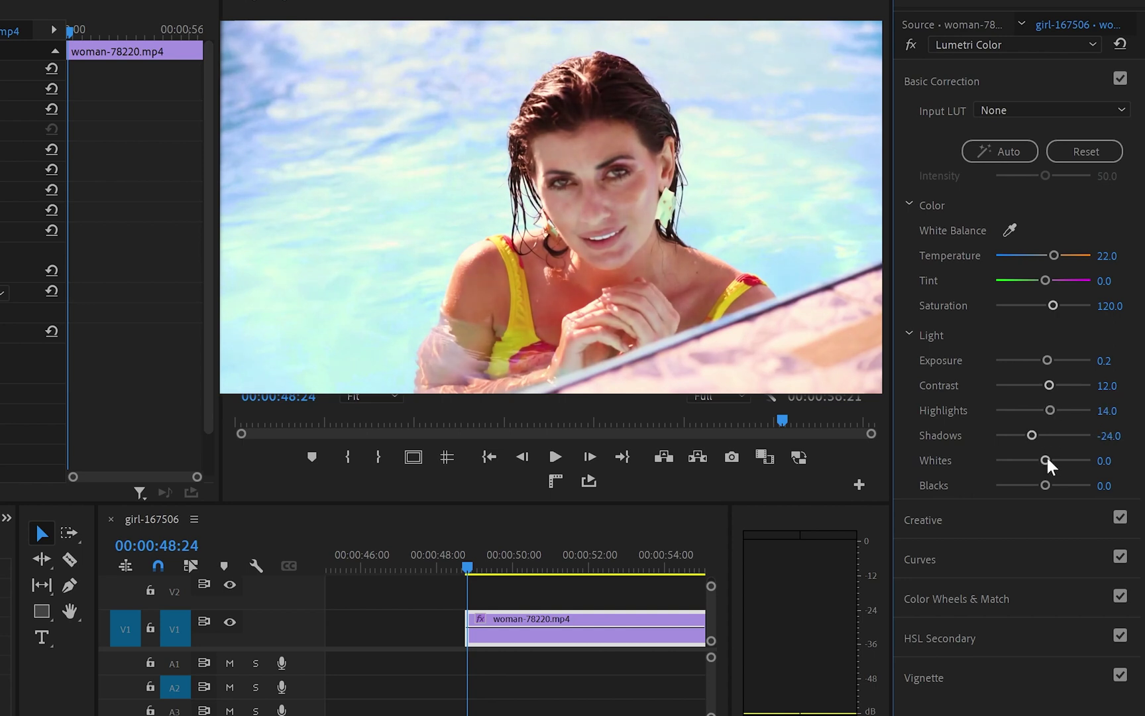
# - Lower the blacks, then start a Lumetri pen mask outlining the face along the chin, jaw and cheek
pyautogui.moveTo(1037, 491); pyautogui.dragTo(1031, 492)
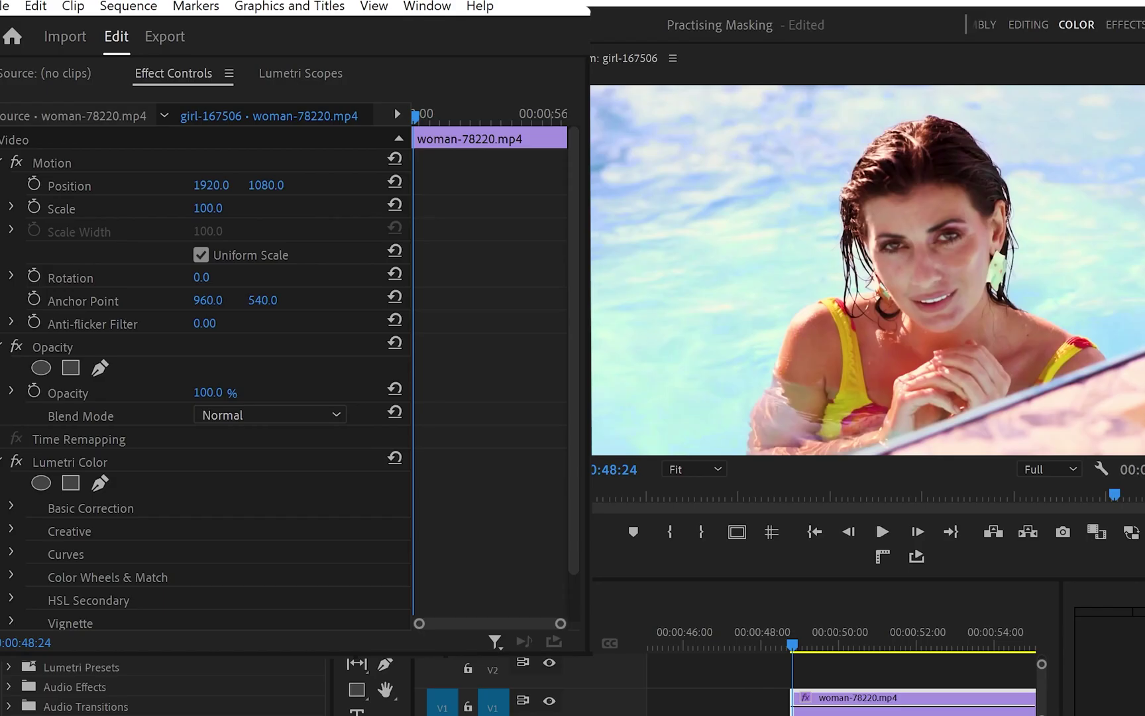
pyautogui.click(100, 484)
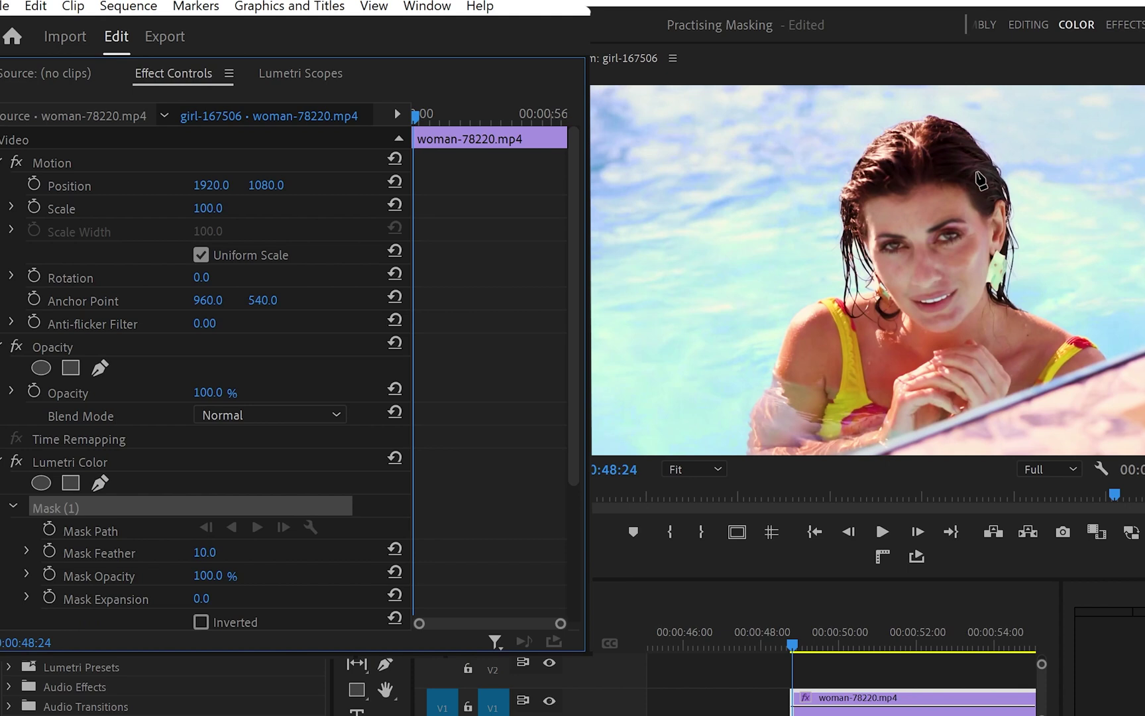
pyautogui.click(865, 201)
pyautogui.click(859, 229)
pyautogui.click(938, 334)
pyautogui.click(983, 297)
pyautogui.click(1008, 263)
pyautogui.click(1009, 216)
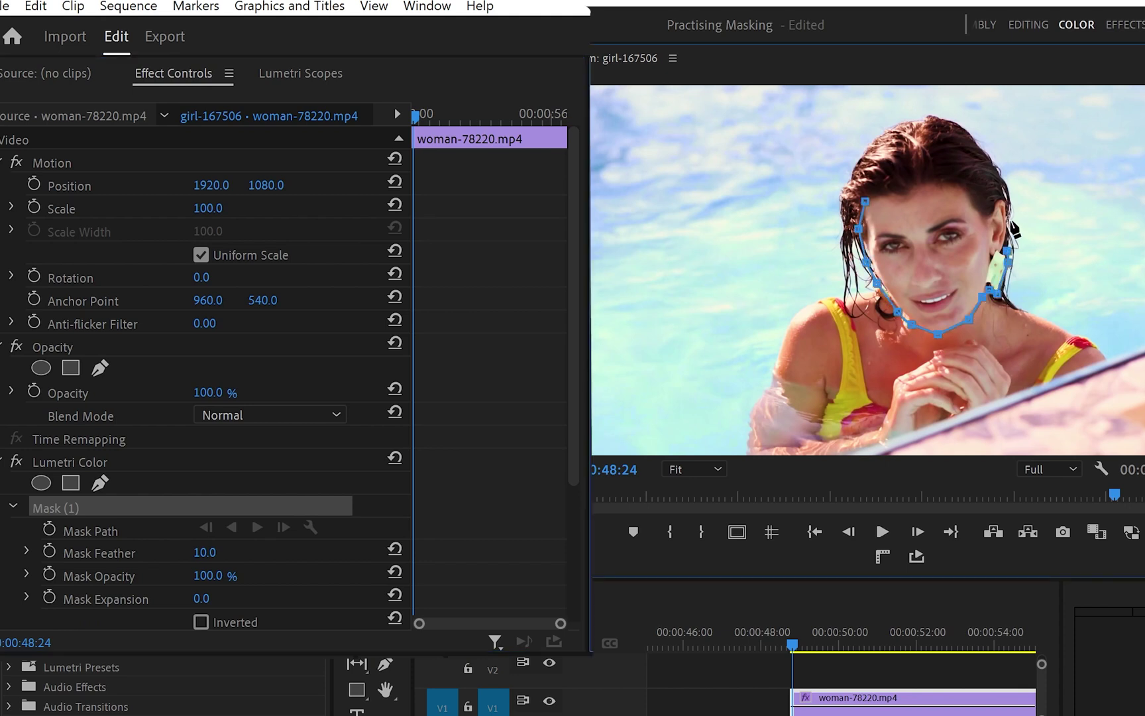
pyautogui.click(1006, 195)
# - Finish the face outline across the forehead, close it, and track the mask forward
pyautogui.click(974, 202)
pyautogui.click(953, 182)
pyautogui.click(915, 182)
pyautogui.click(906, 197)
pyautogui.click(890, 191)
pyautogui.click(879, 196)
pyautogui.click(865, 201)
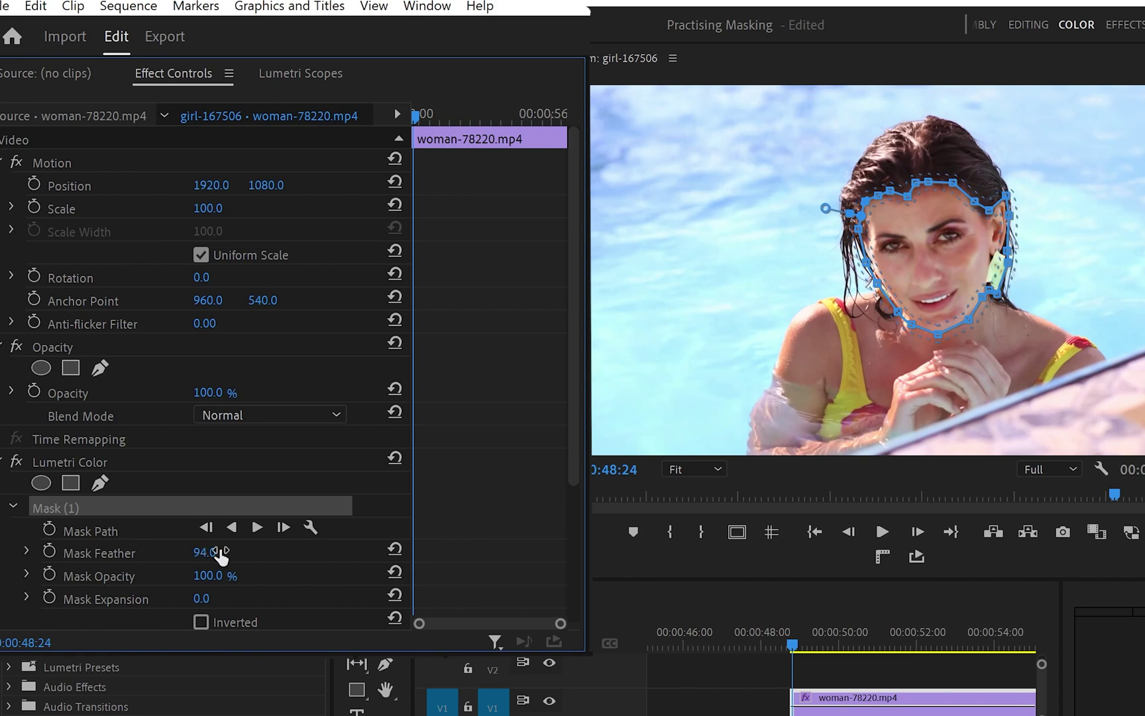
pyautogui.click(257, 527)
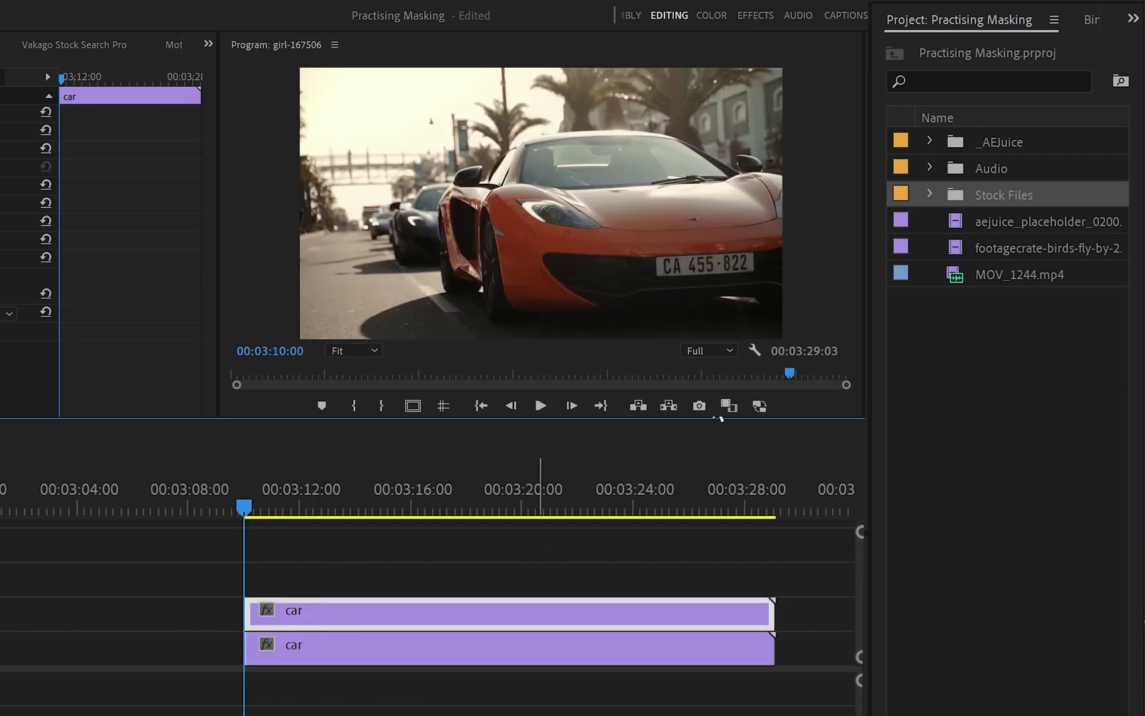
# - Apply Gaussian Blur to the upper car clip with Blurriness 205
pyautogui.click(1131, 26)
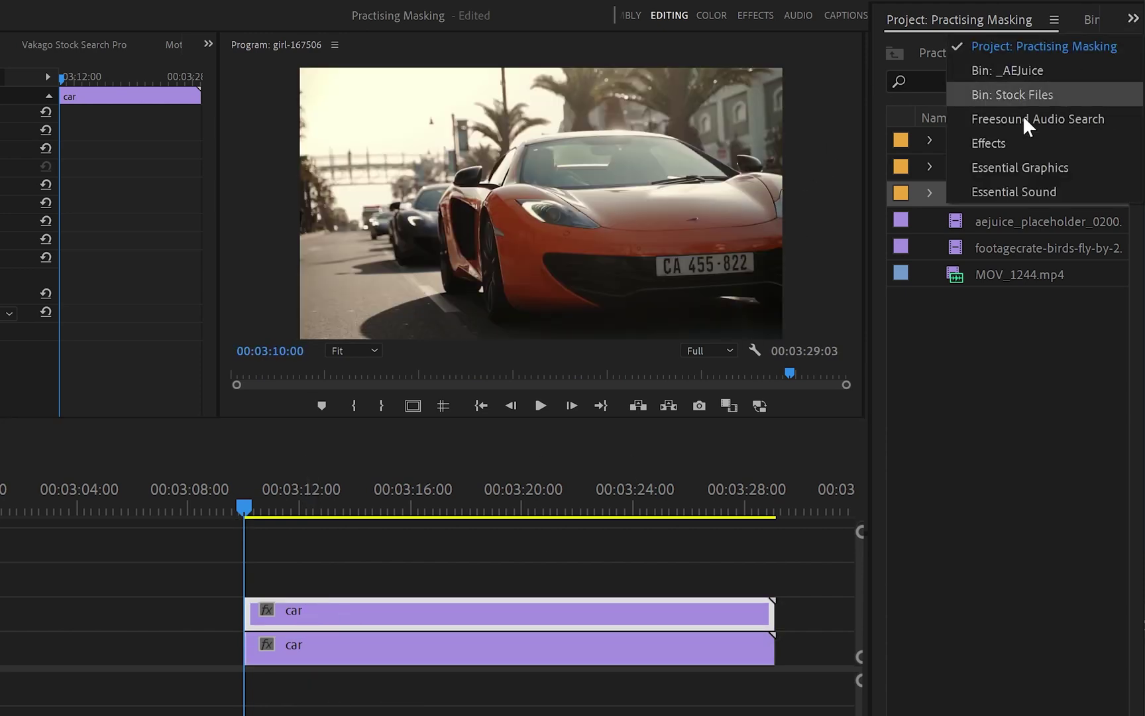
pyautogui.click(1009, 140)
pyautogui.click(946, 48)
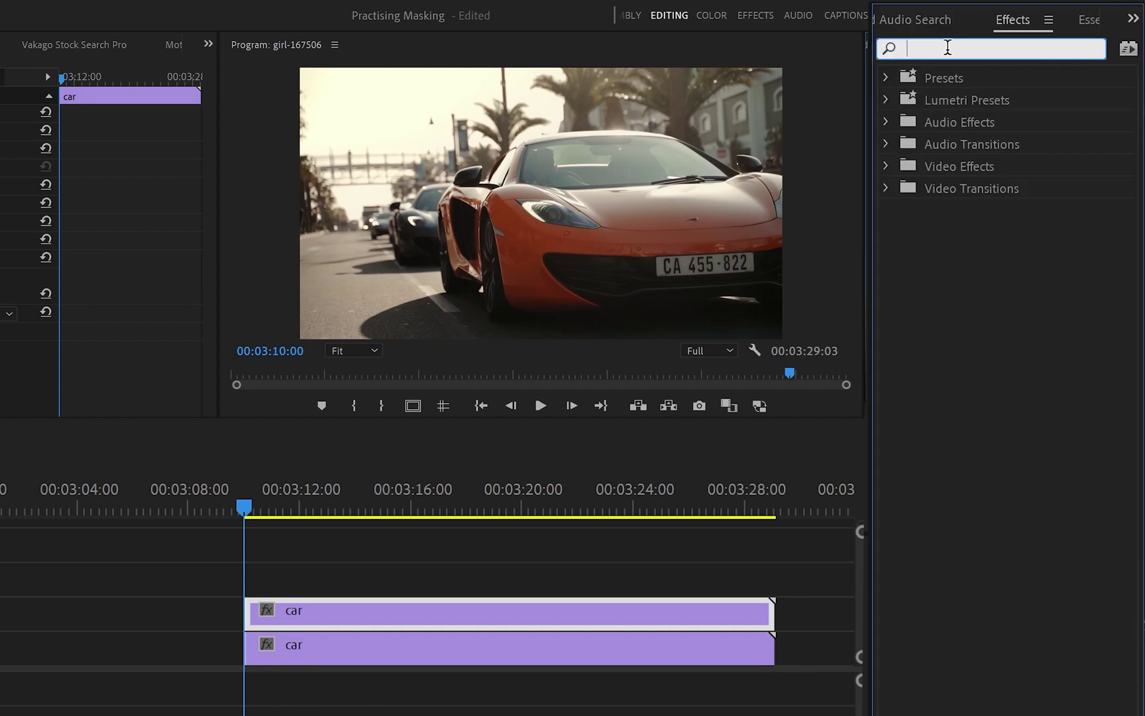
pyautogui.write('gaus')
pyautogui.moveTo(1004, 345); pyautogui.dragTo(358, 615)
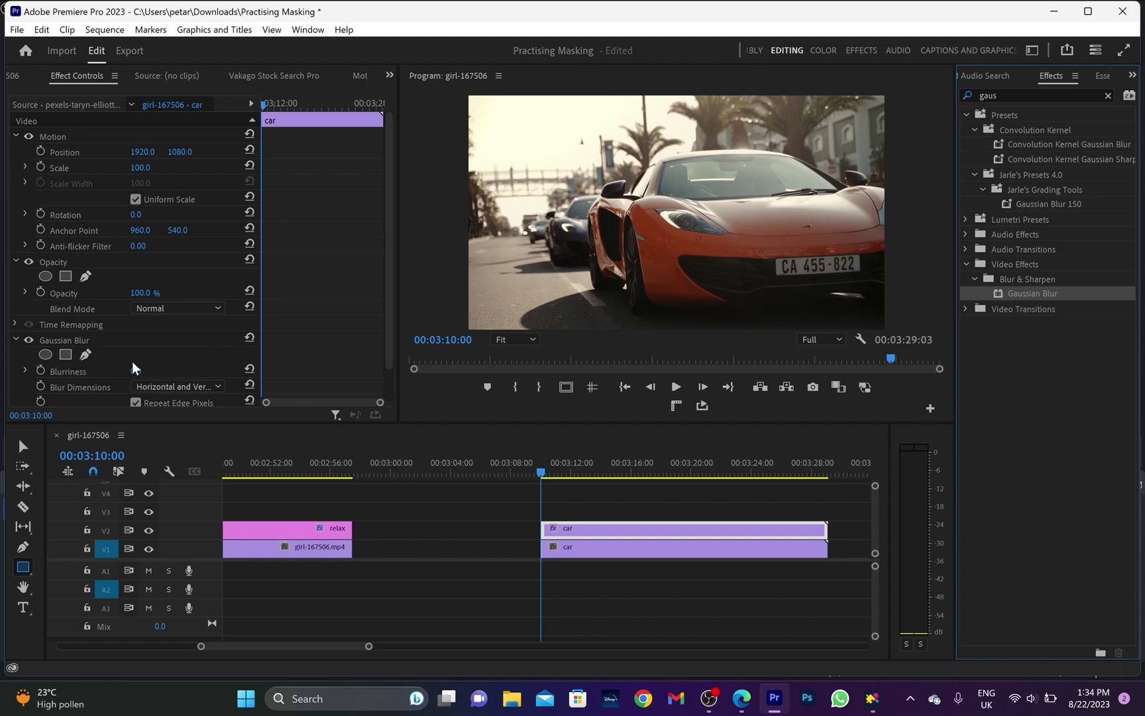
pyautogui.moveTo(135, 371); pyautogui.dragTo(196, 390)
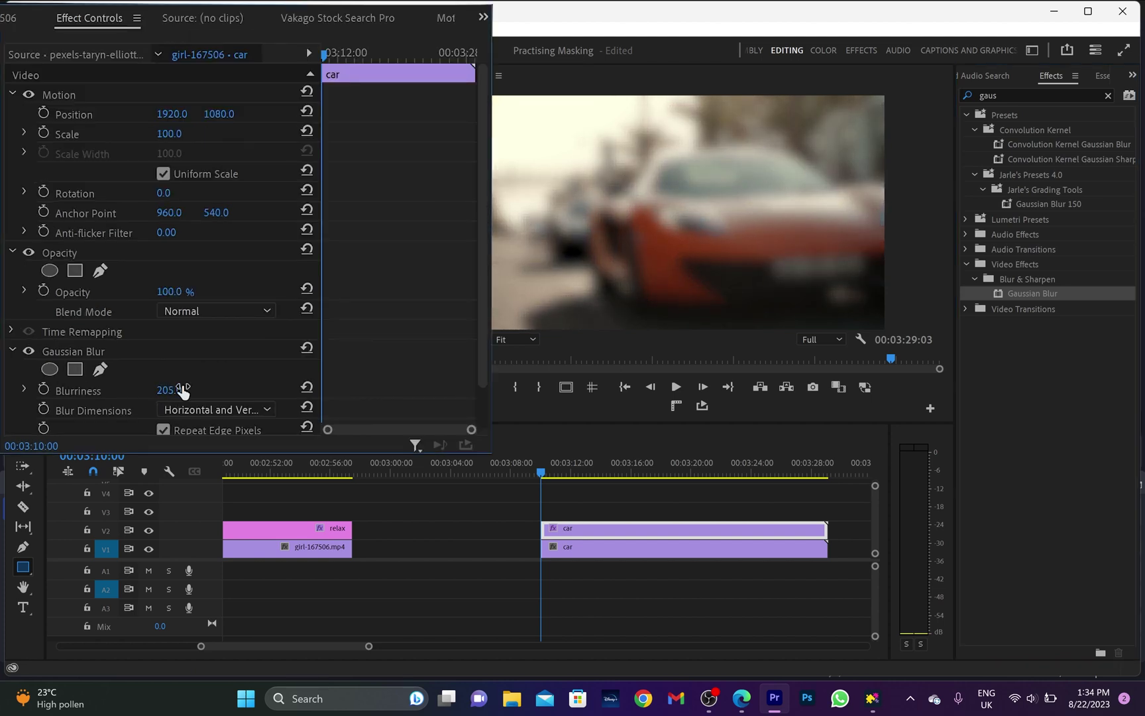
pyautogui.moveTo(169, 292); pyautogui.dragTo(139, 291)
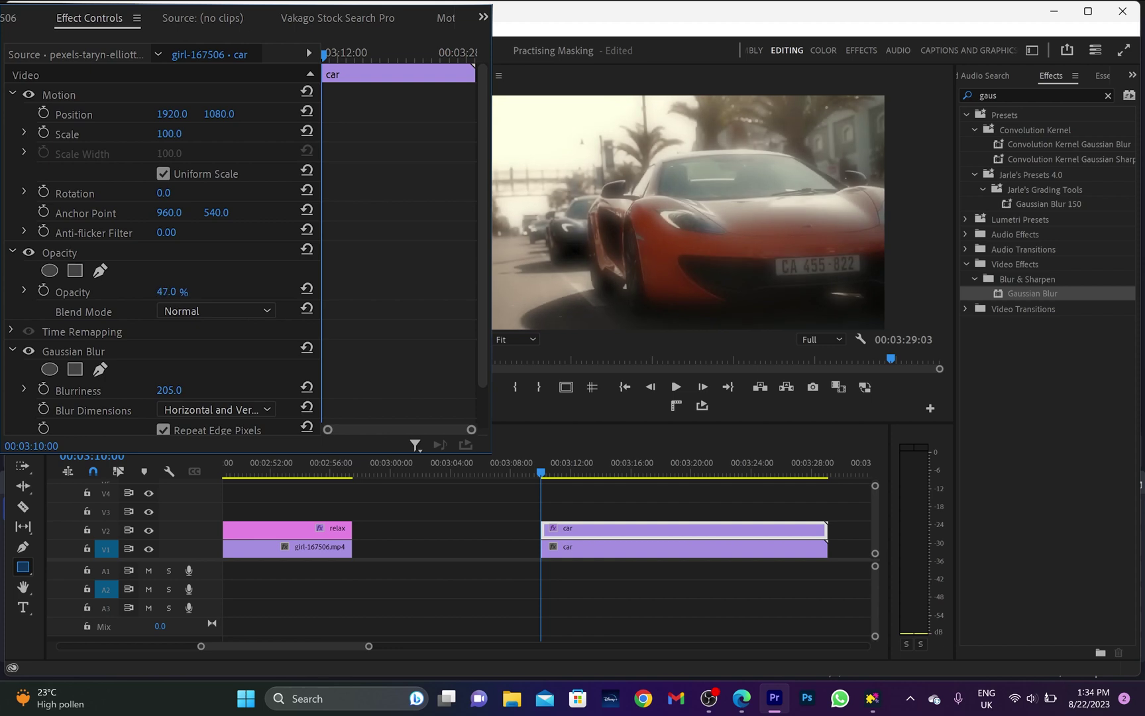
# - Mask the blur to the number plate with a four-point pen mask and track it forward
pyautogui.click(101, 369)
pyautogui.click(768, 256)
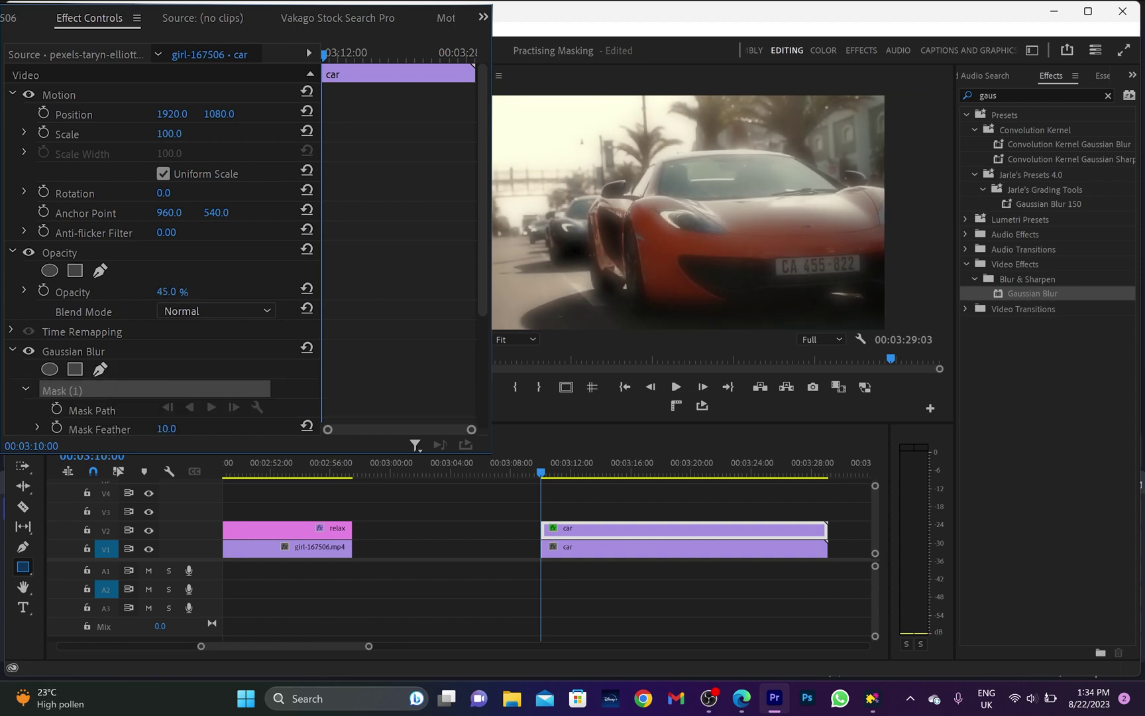
pyautogui.click(866, 273)
pyautogui.click(867, 250)
pyautogui.click(769, 256)
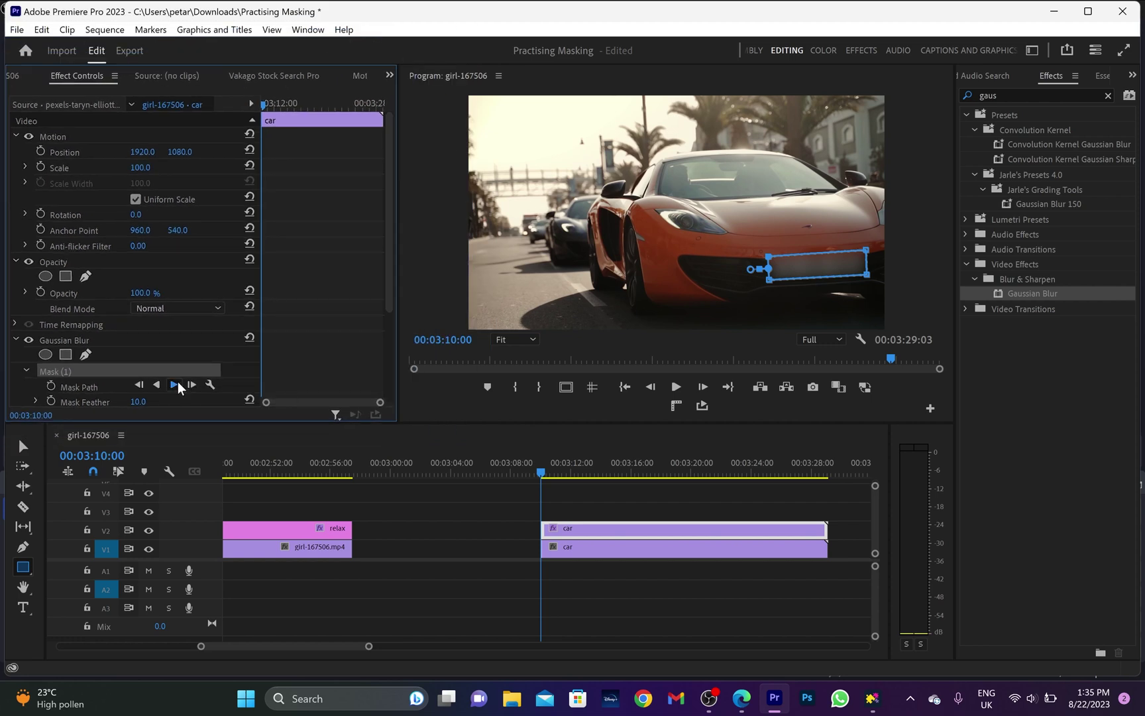
pyautogui.click(176, 385)
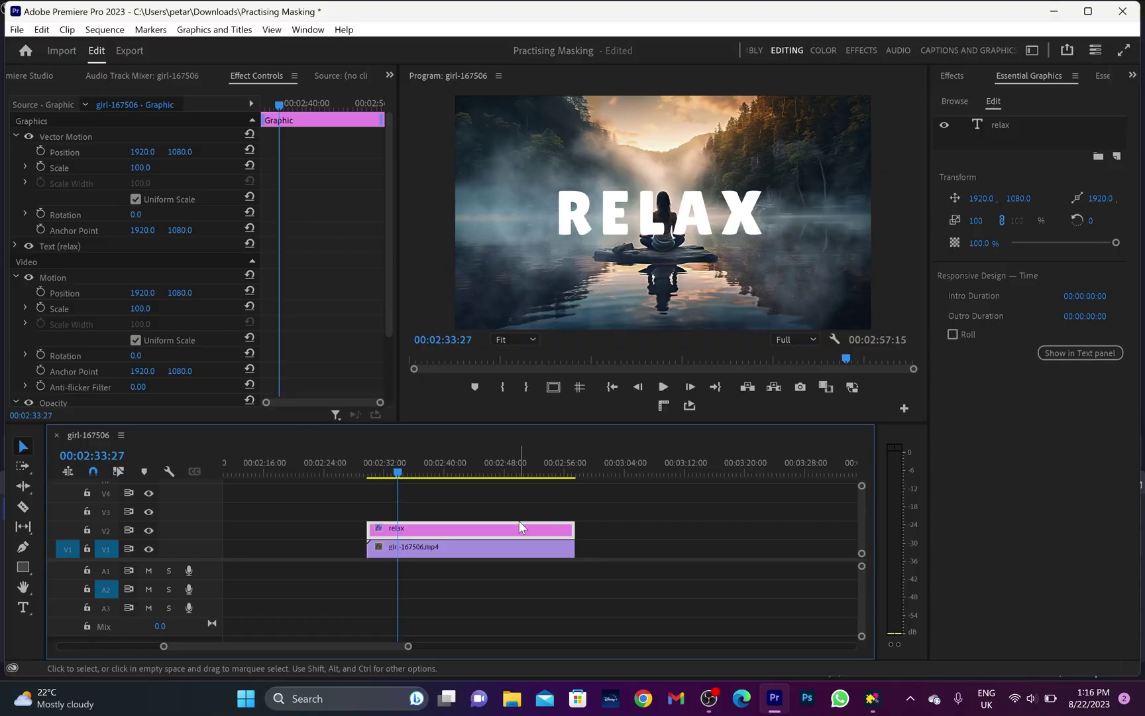
# - Draw a rectangle over the RELAX title and centre box and text horizontally and vertically
pyautogui.moveTo(529, 185); pyautogui.dragTo(810, 246)
pyautogui.click(1034, 141)
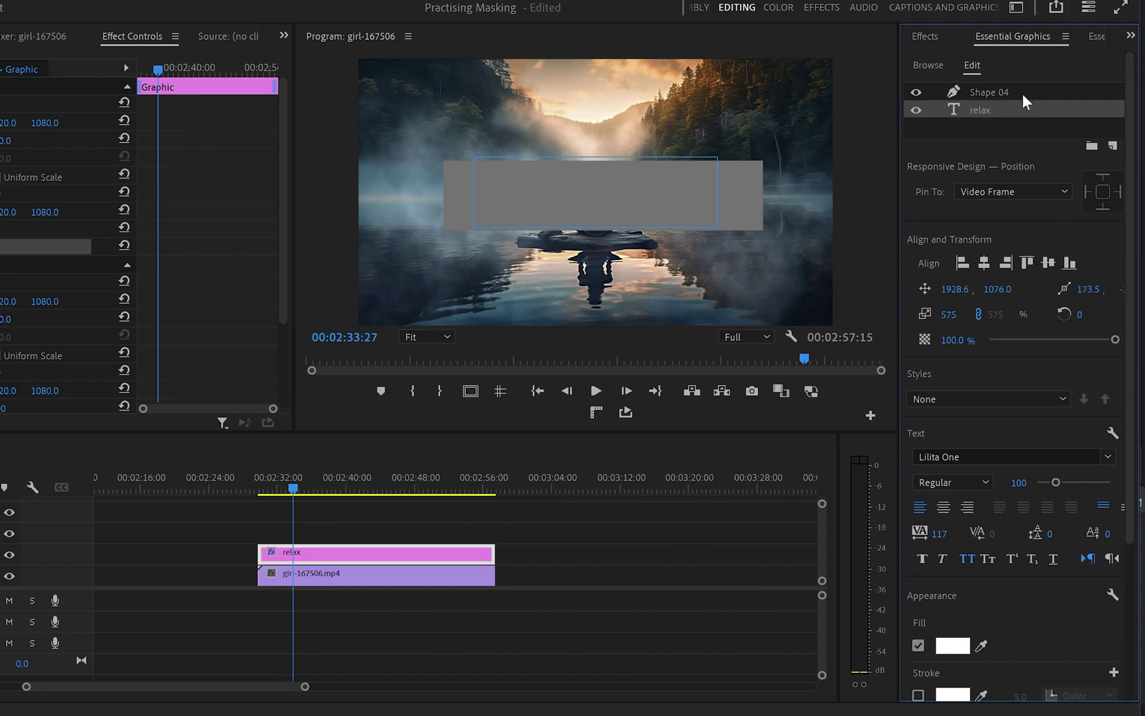
pyautogui.keyDown('shift'); pyautogui.click(1022, 93); pyautogui.keyUp('shift')
pyautogui.click(1006, 193)
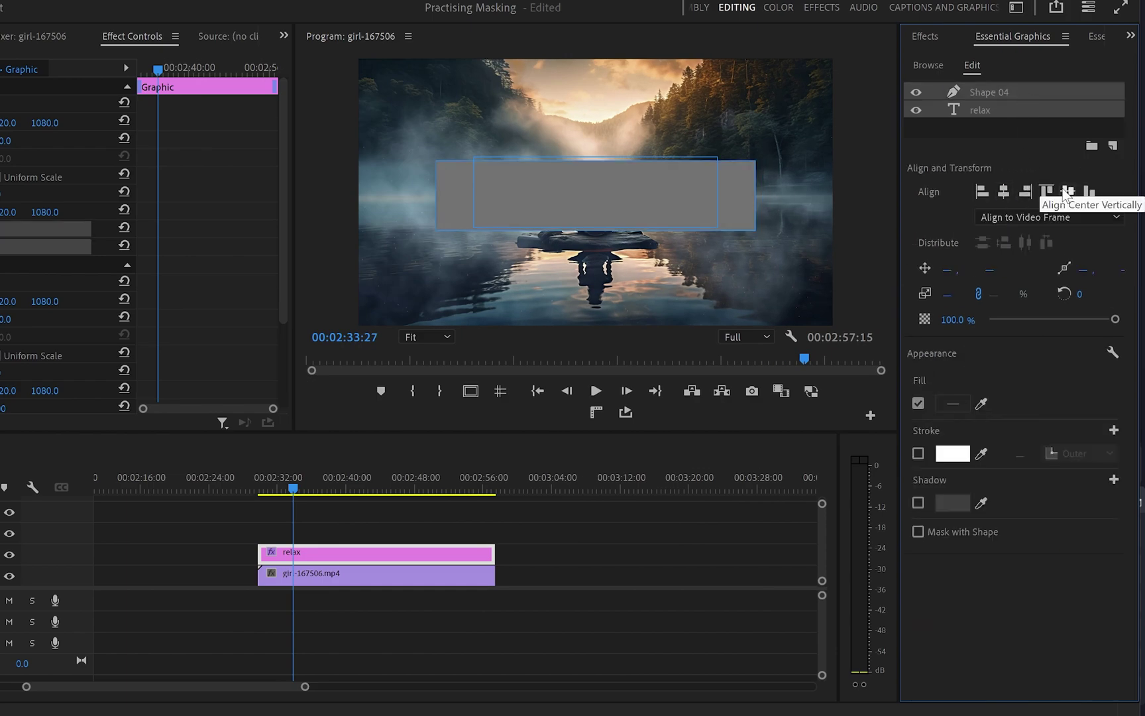
pyautogui.click(1069, 190)
# - Make Shape 04 mask the text, with a white 37 outer stroke and no fill
pyautogui.click(1026, 108)
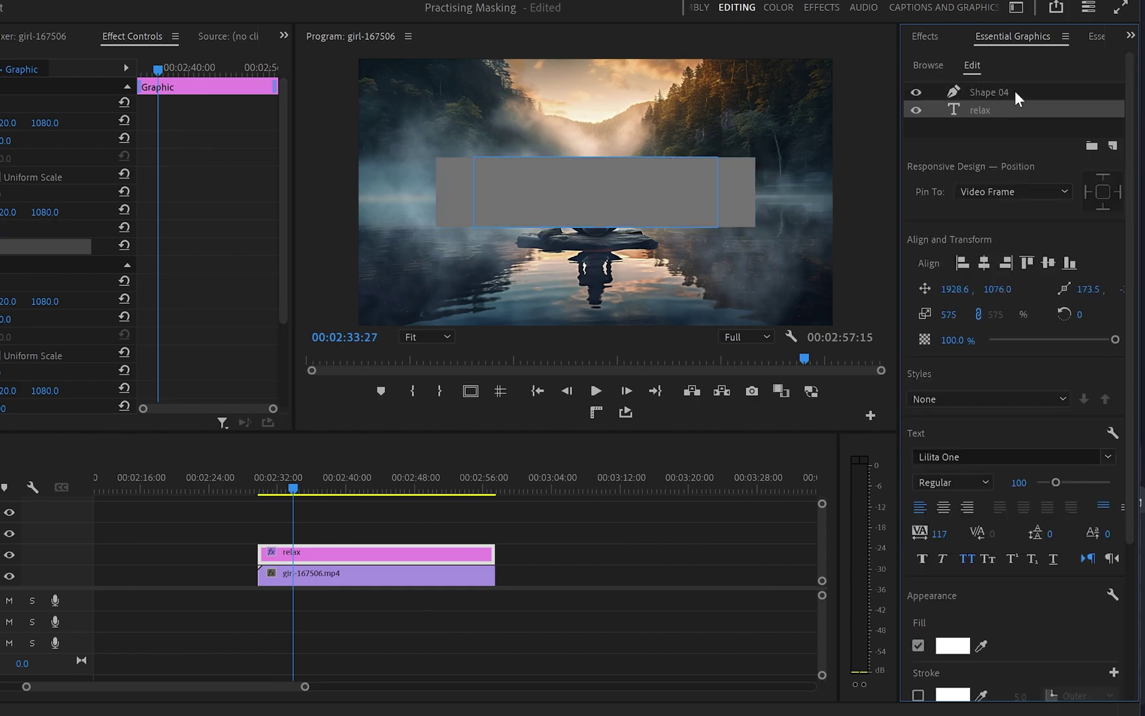
pyautogui.click(1014, 90)
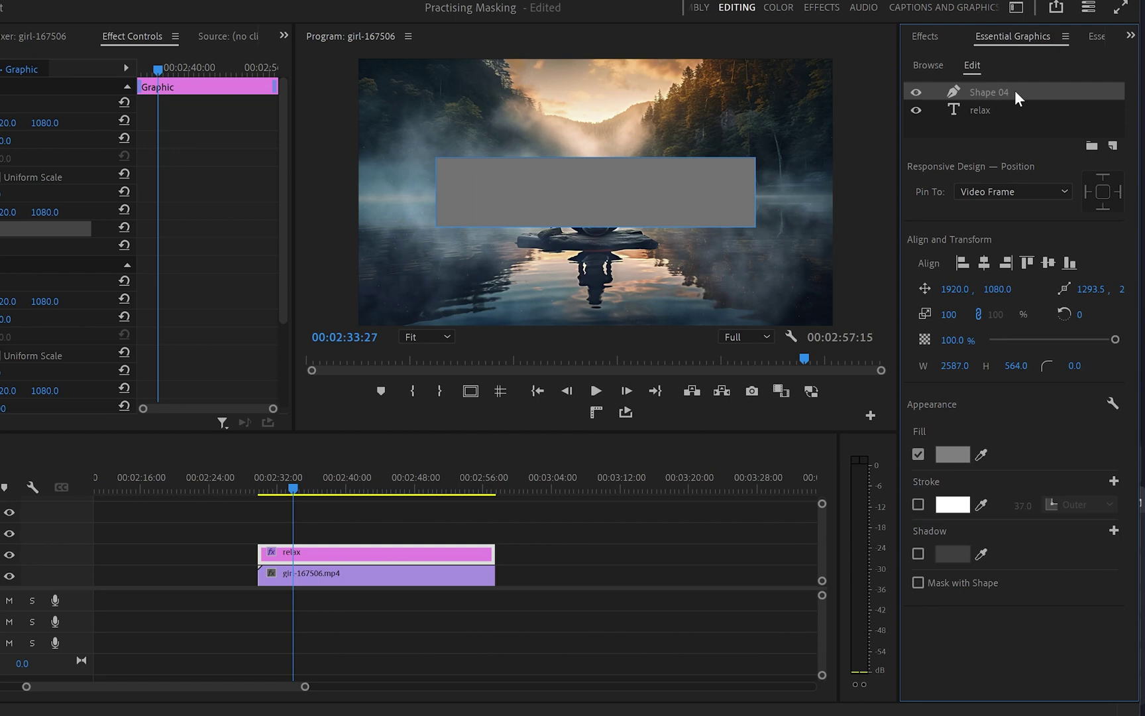
pyautogui.click(918, 582)
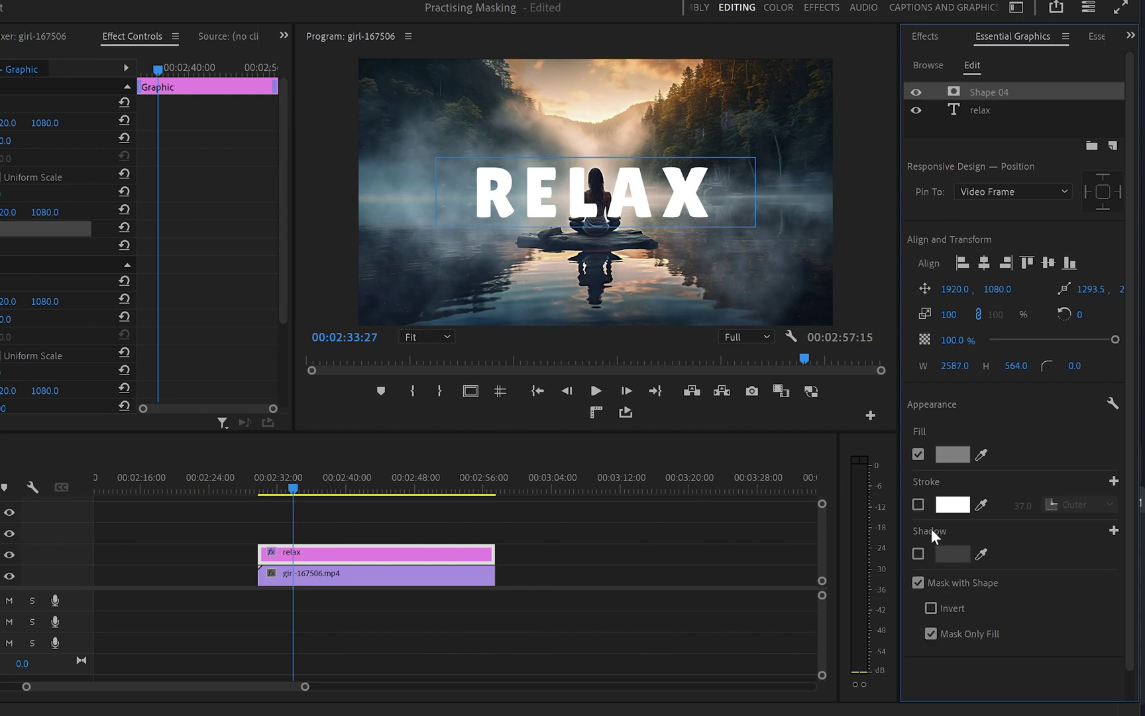
pyautogui.click(918, 504)
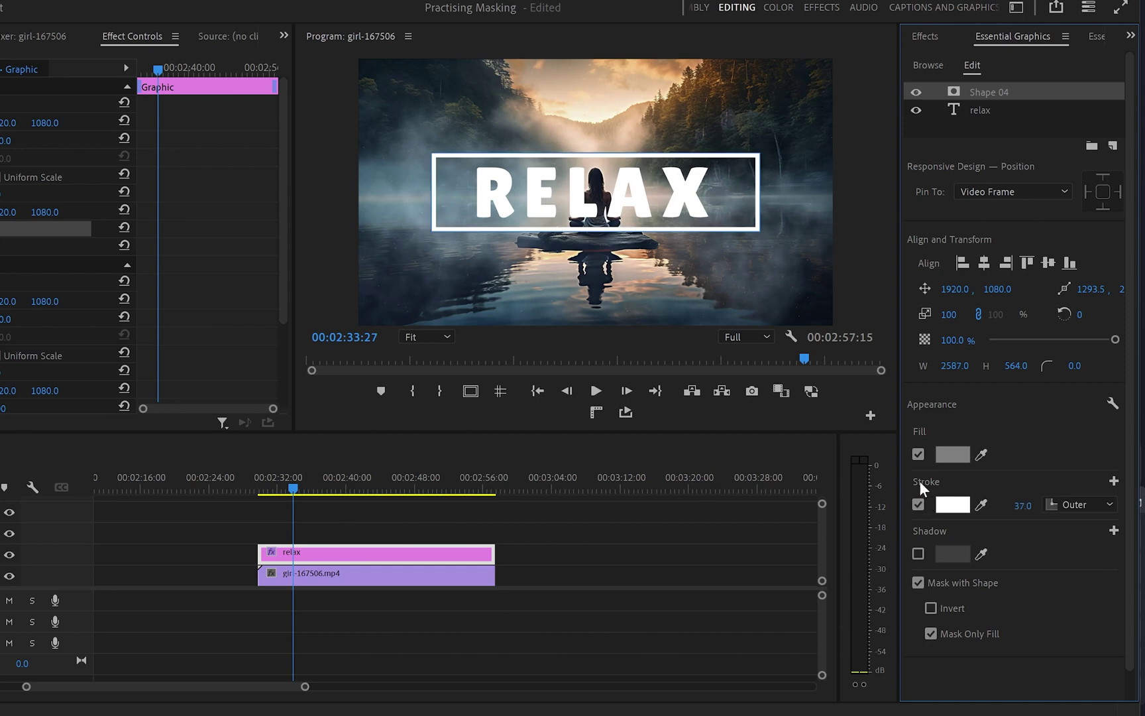
pyautogui.click(919, 460)
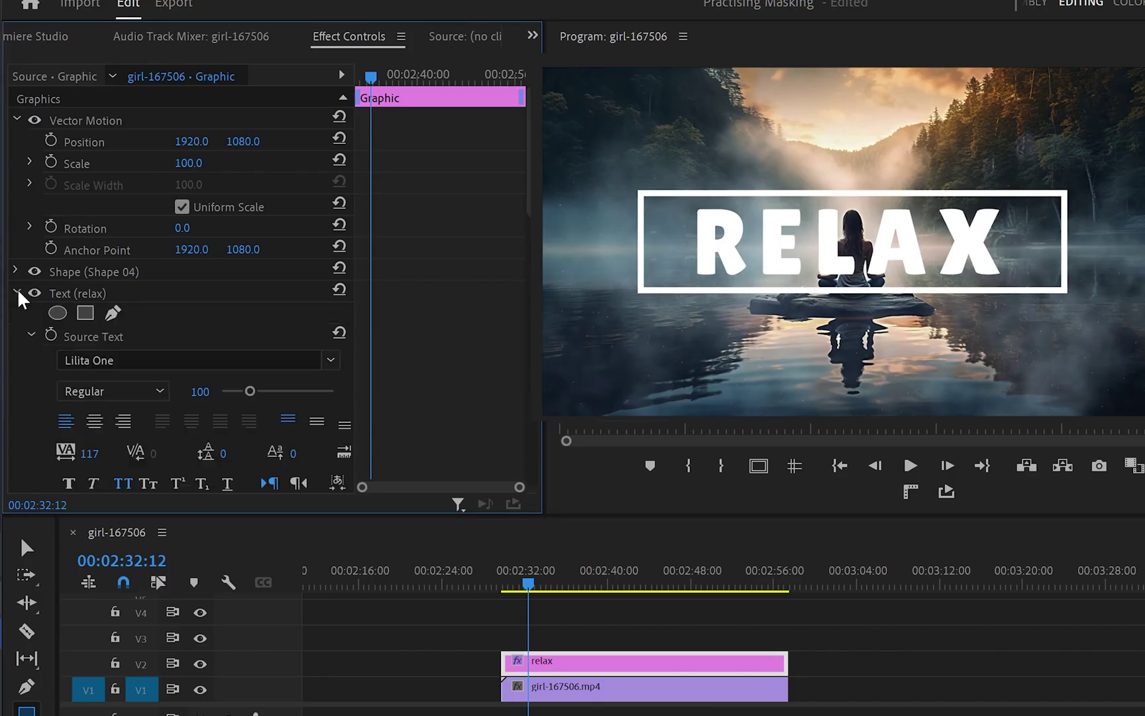
# - Keyframe the RELAX text Position from -403.4 to 1920/1080 over ten frames so it slides in
pyautogui.scroll(-10, 447, 427)
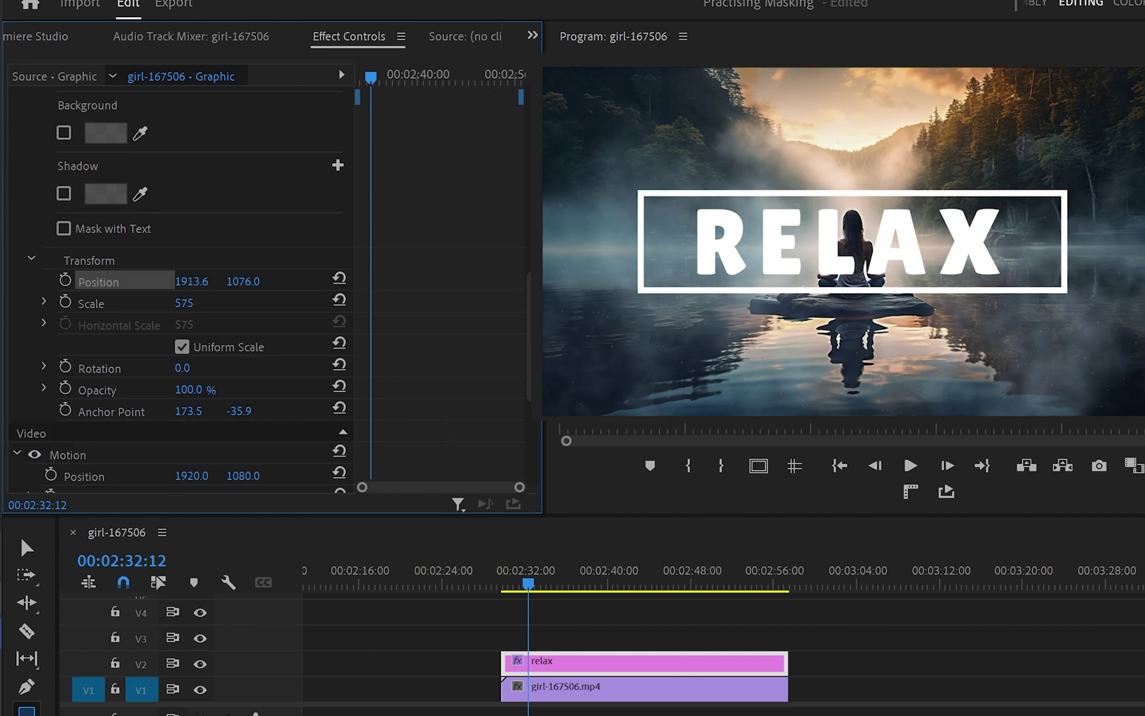
pyautogui.moveTo(192, 281); pyautogui.dragTo(86, 281)
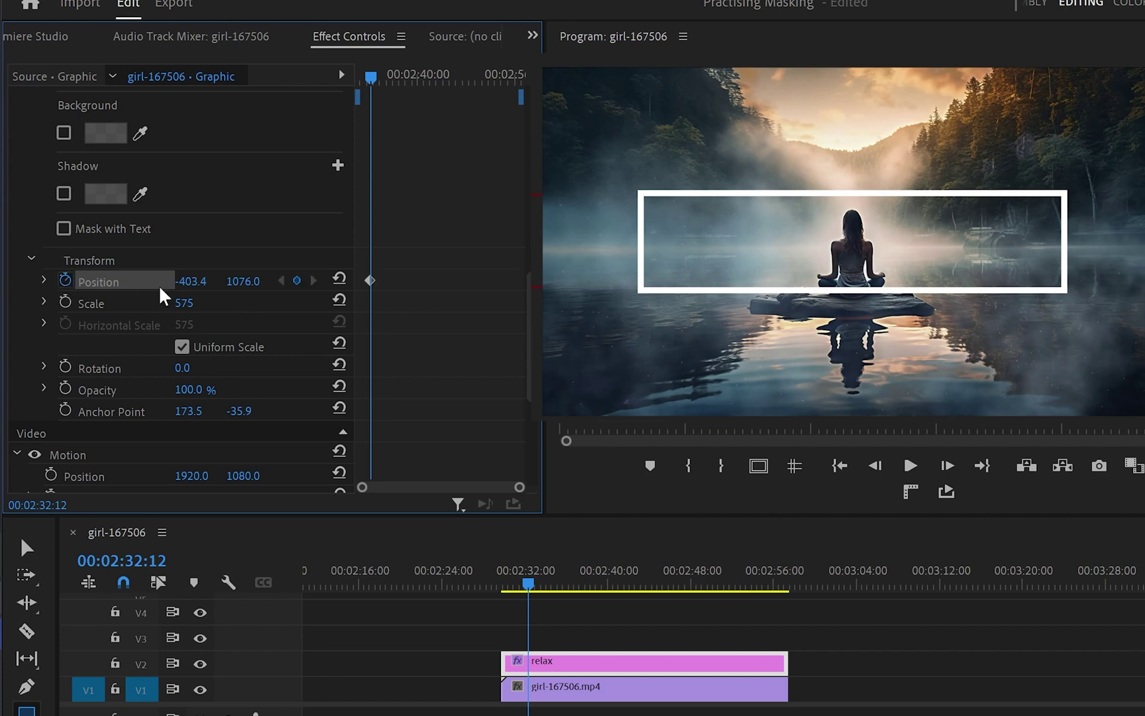
pyautogui.hotkey('shift', 'Right')
pyautogui.hotkey('shift', 'Right')
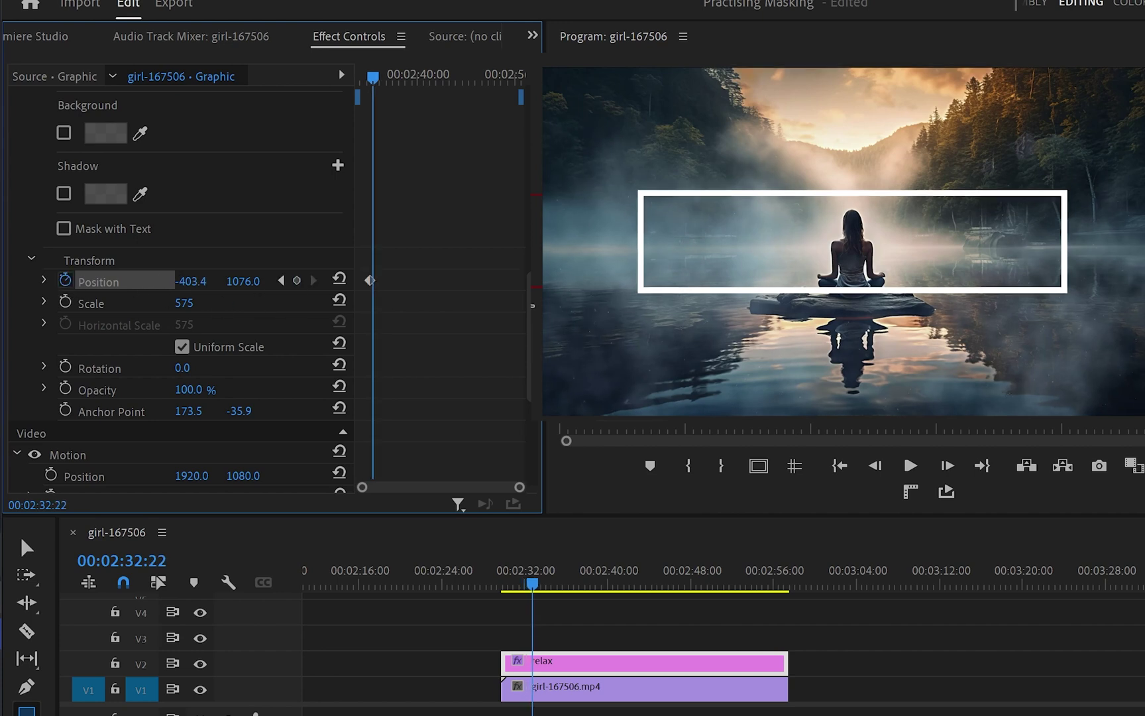
pyautogui.click(339, 280)
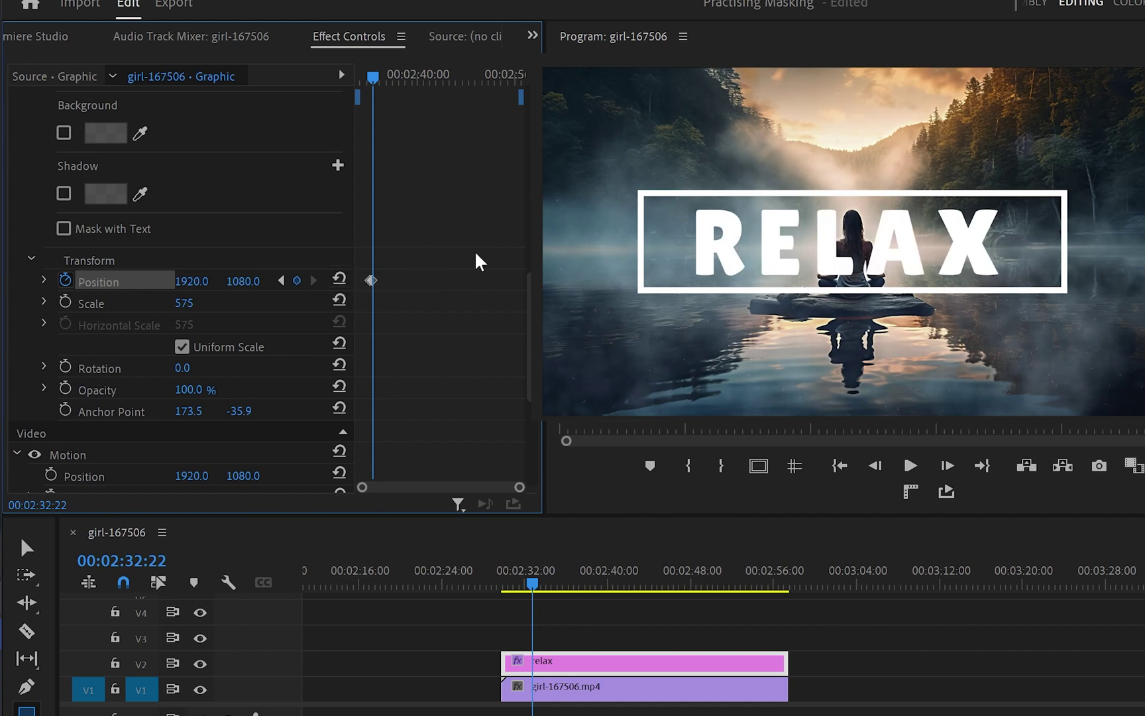
pyautogui.moveTo(375, 81); pyautogui.dragTo(362, 84)
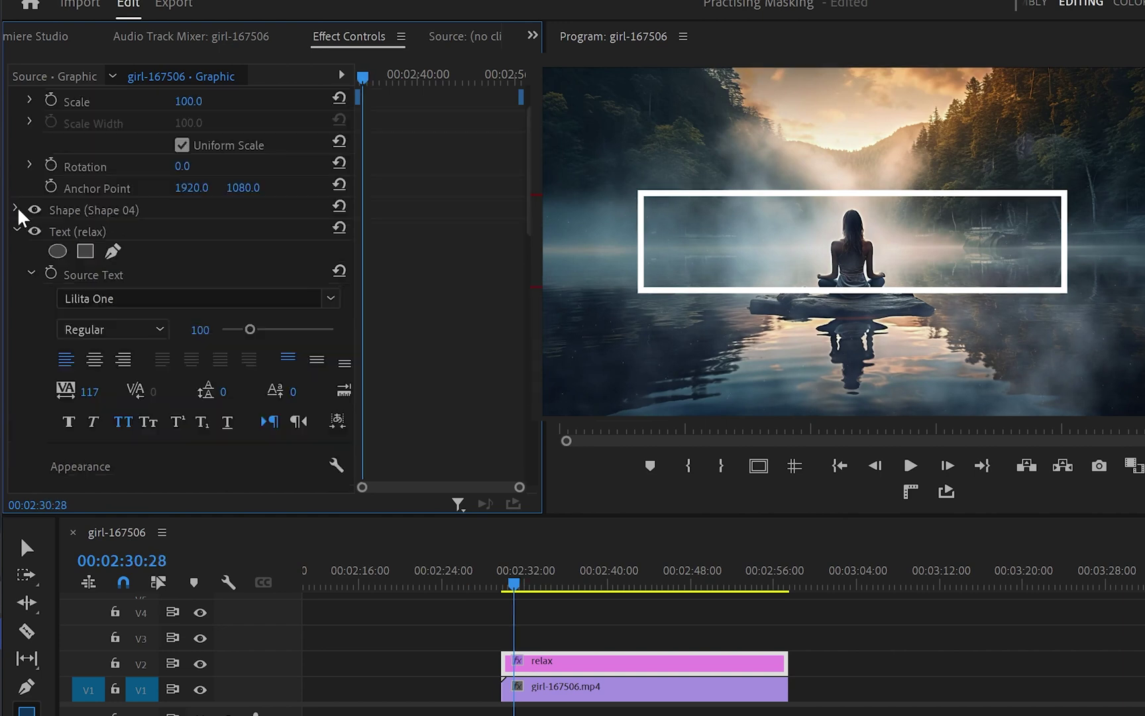
pyautogui.click(18, 214)
pyautogui.scroll(-3, 468, 324)
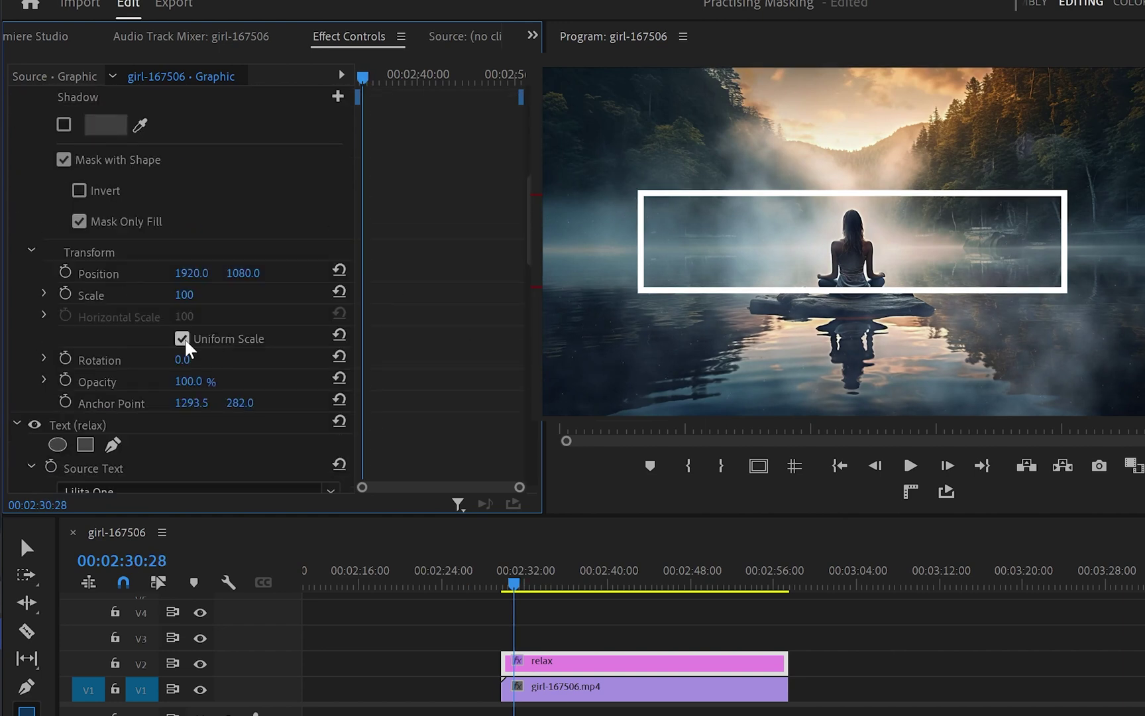
# - With Uniform Scale off, keyframe the box's Horizontal Scale from 0 to 100 over five frames
pyautogui.click(182, 339)
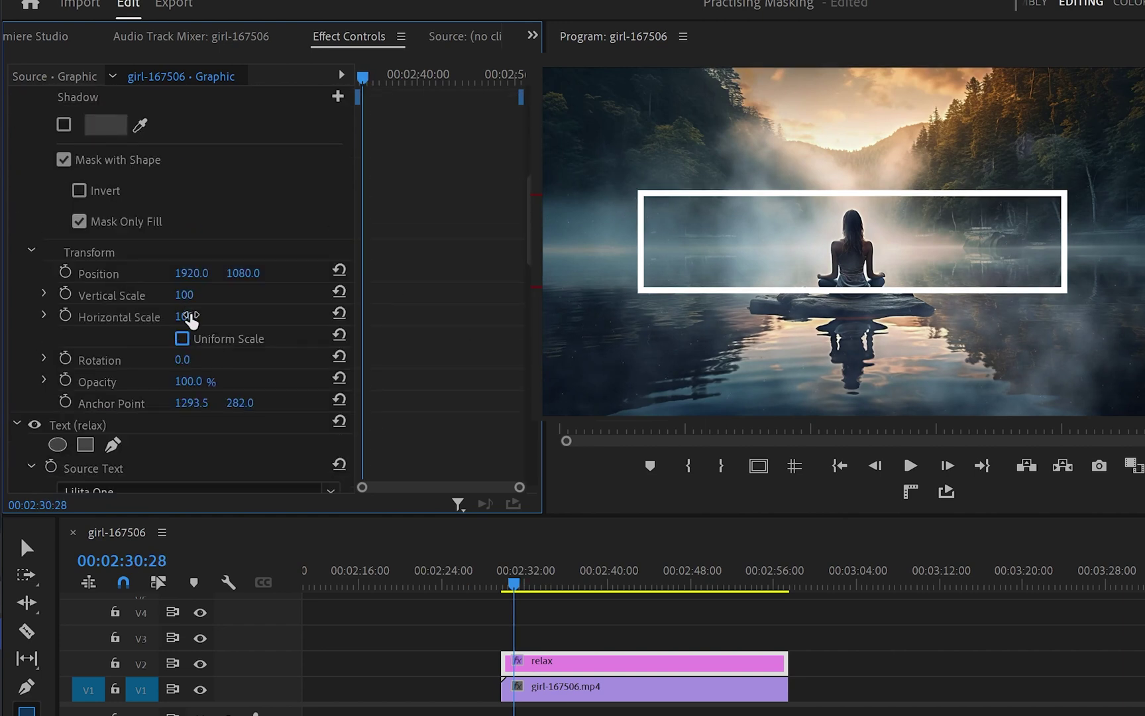
pyautogui.moveTo(190, 320); pyautogui.dragTo(124, 321)
pyautogui.click(66, 315)
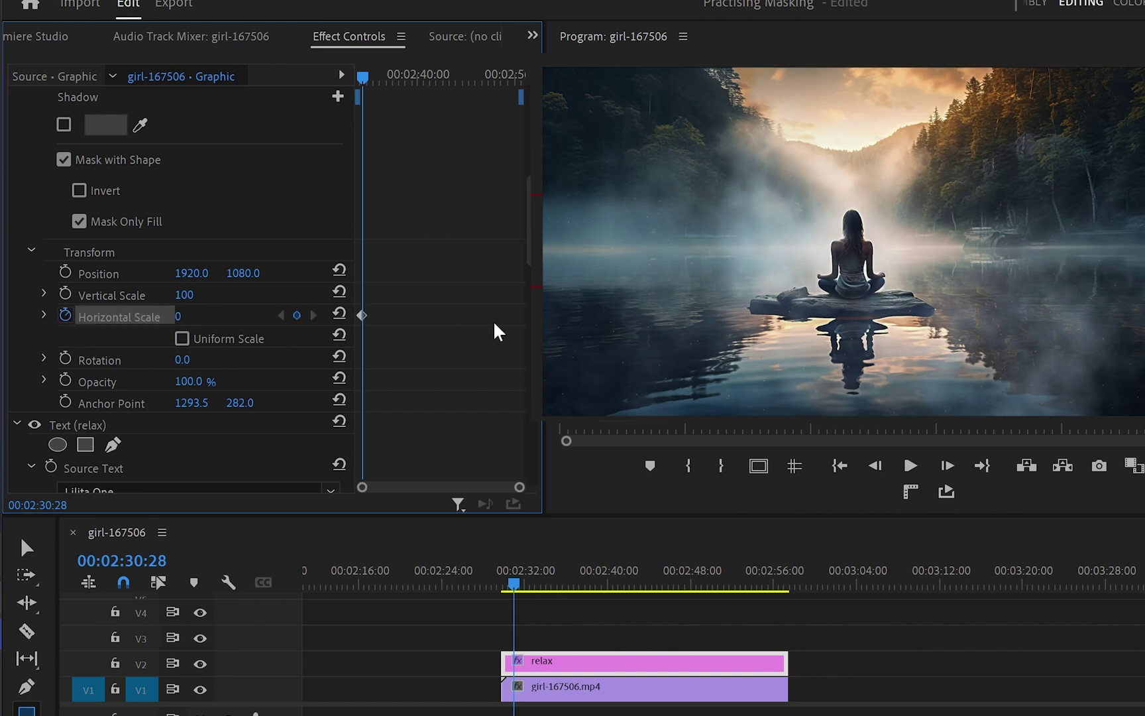
pyautogui.hotkey('shift', 'Right')
pyautogui.hotkey('shift', 'Right')
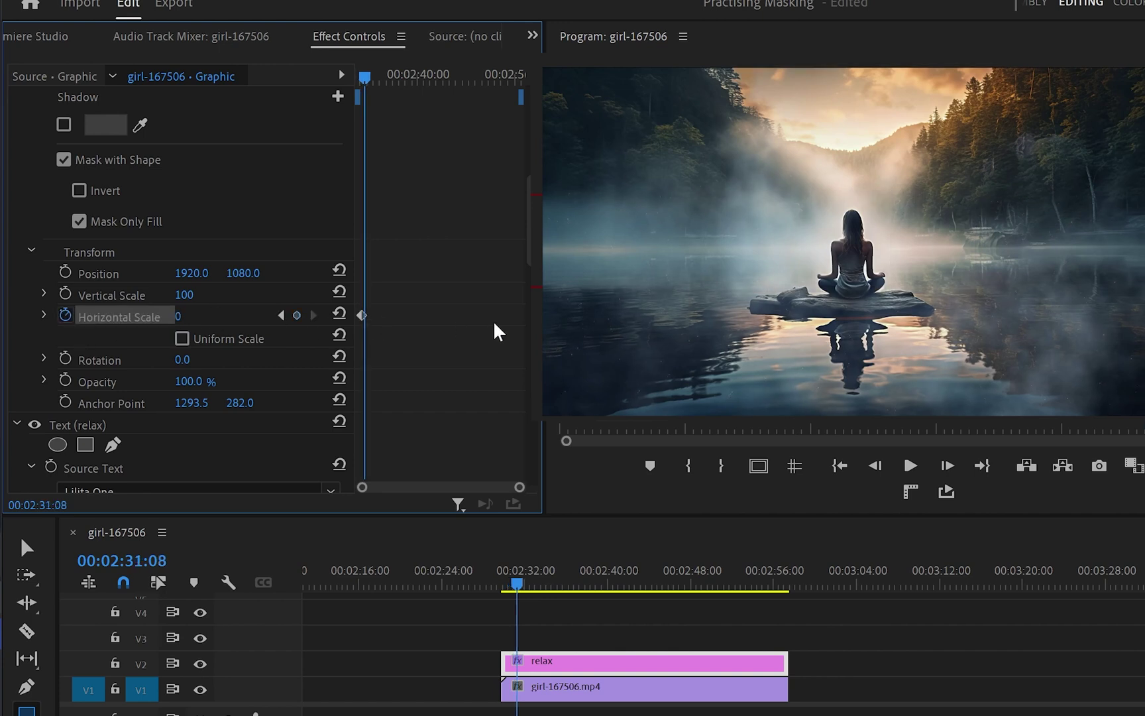
pyautogui.click(341, 315)
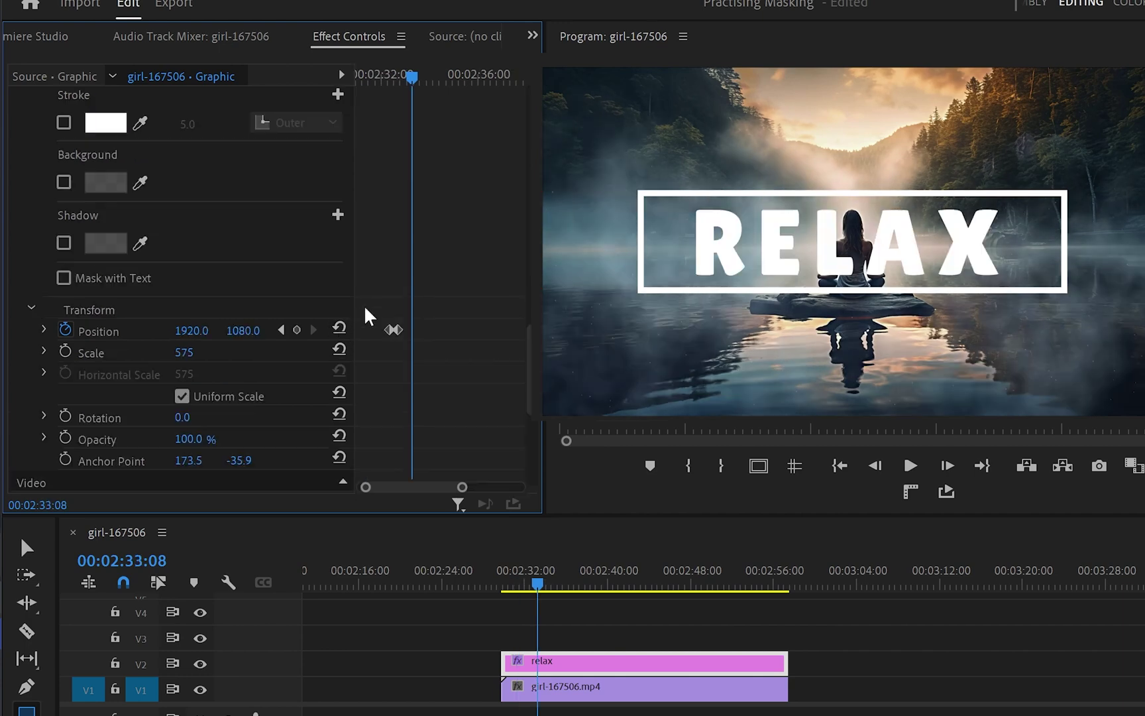
pyautogui.moveTo(366, 320); pyautogui.dragTo(412, 340)
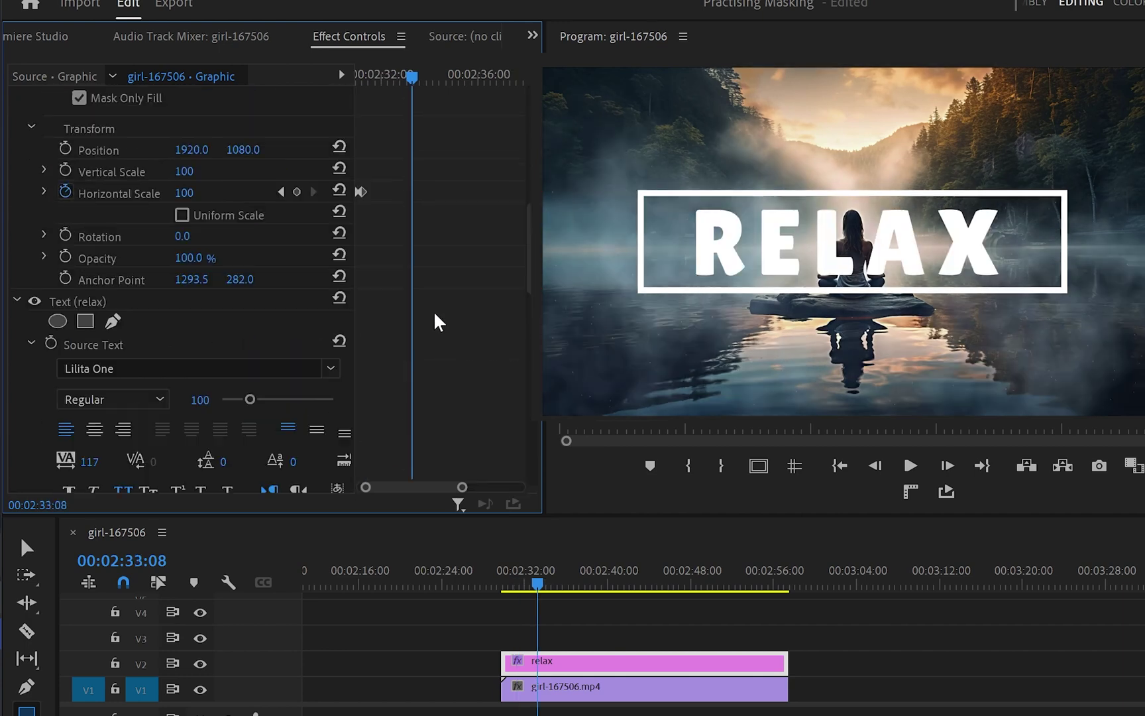
pyautogui.moveTo(418, 135); pyautogui.dragTo(371, 77)
# - Keyframe the RELAX text sliding right out to Position 4621, then advance to 00:02:34:00
pyautogui.scroll(-6, 435, 297)
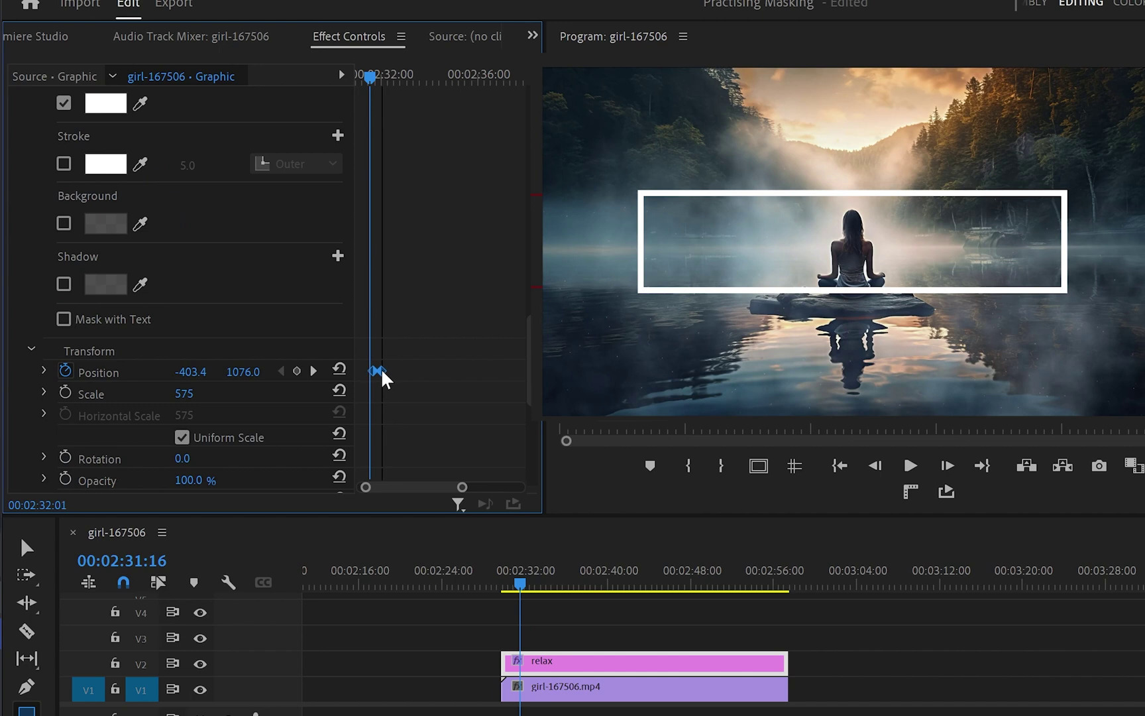
pyautogui.scroll(-5, 426, 171)
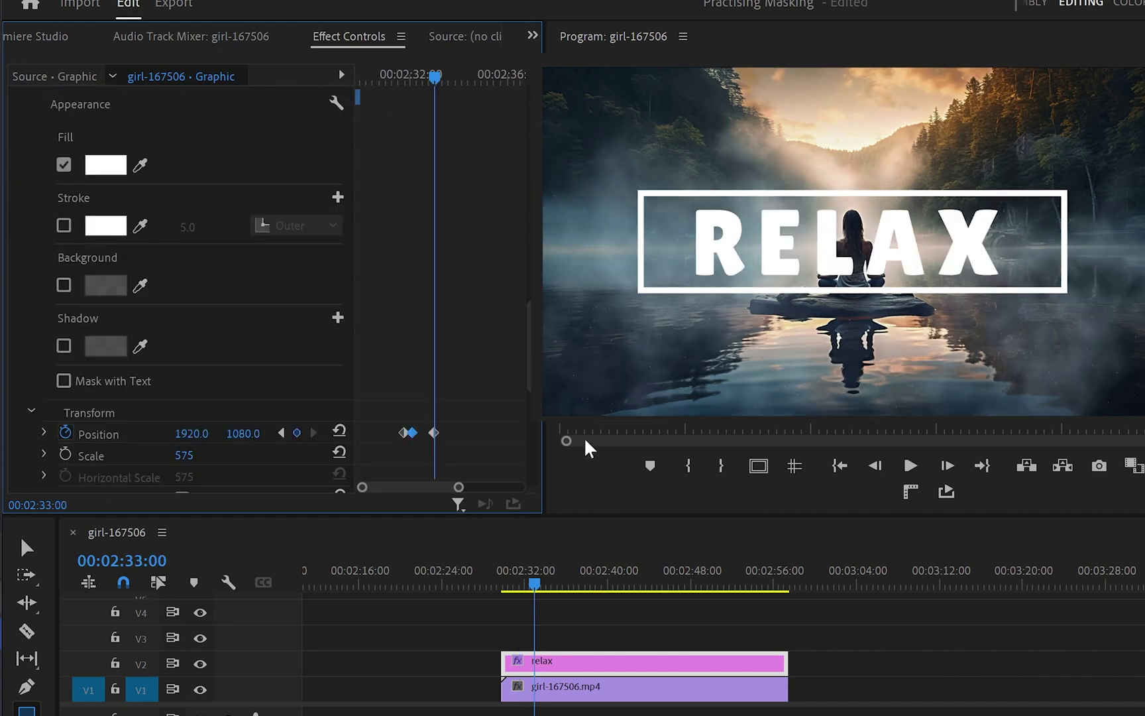
pyautogui.hotkey('shift', 'Right')
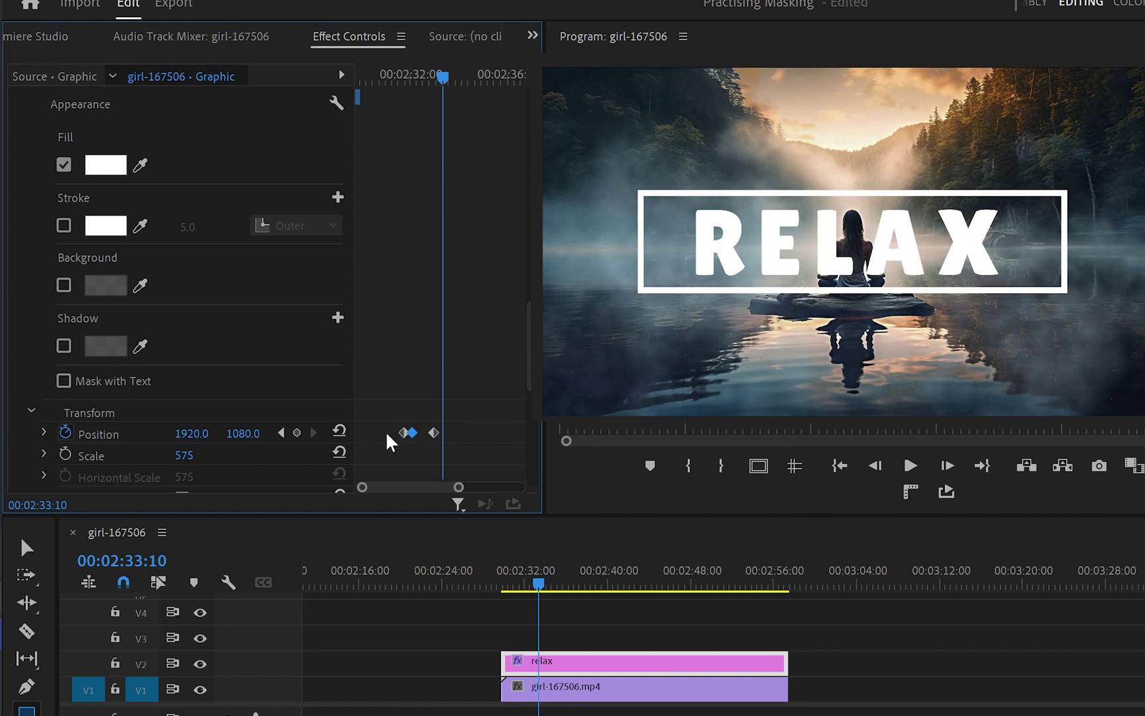
pyautogui.moveTo(192, 433); pyautogui.dragTo(292, 434)
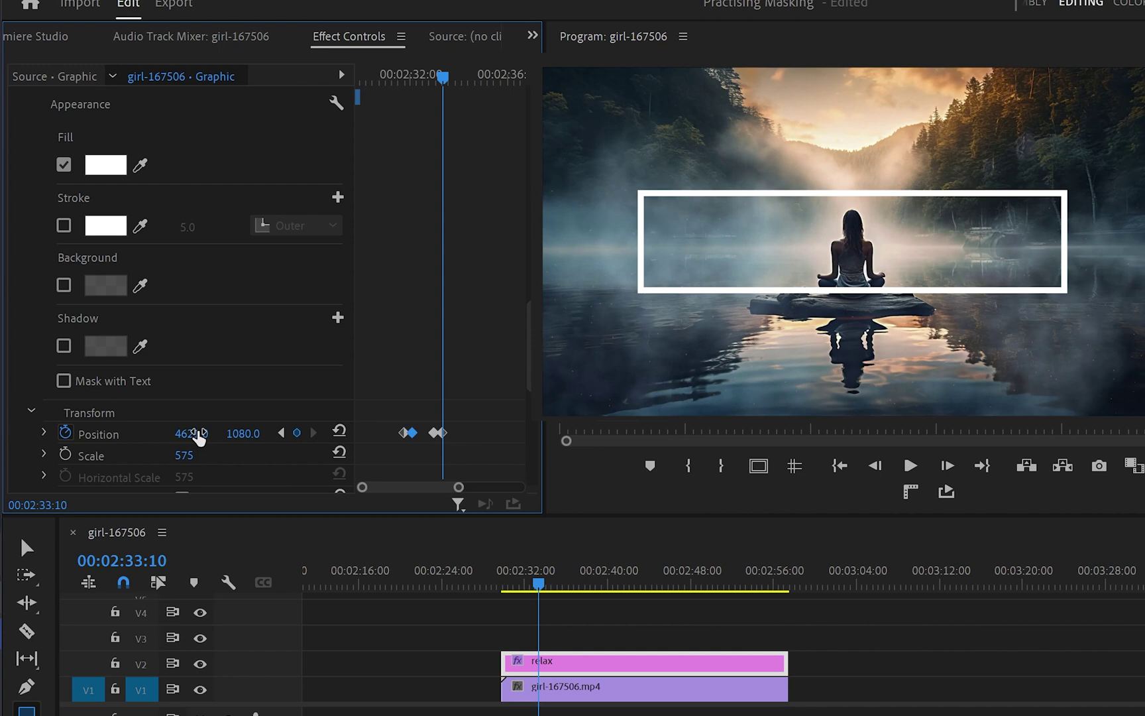
pyautogui.scroll(-1, 490, 315)
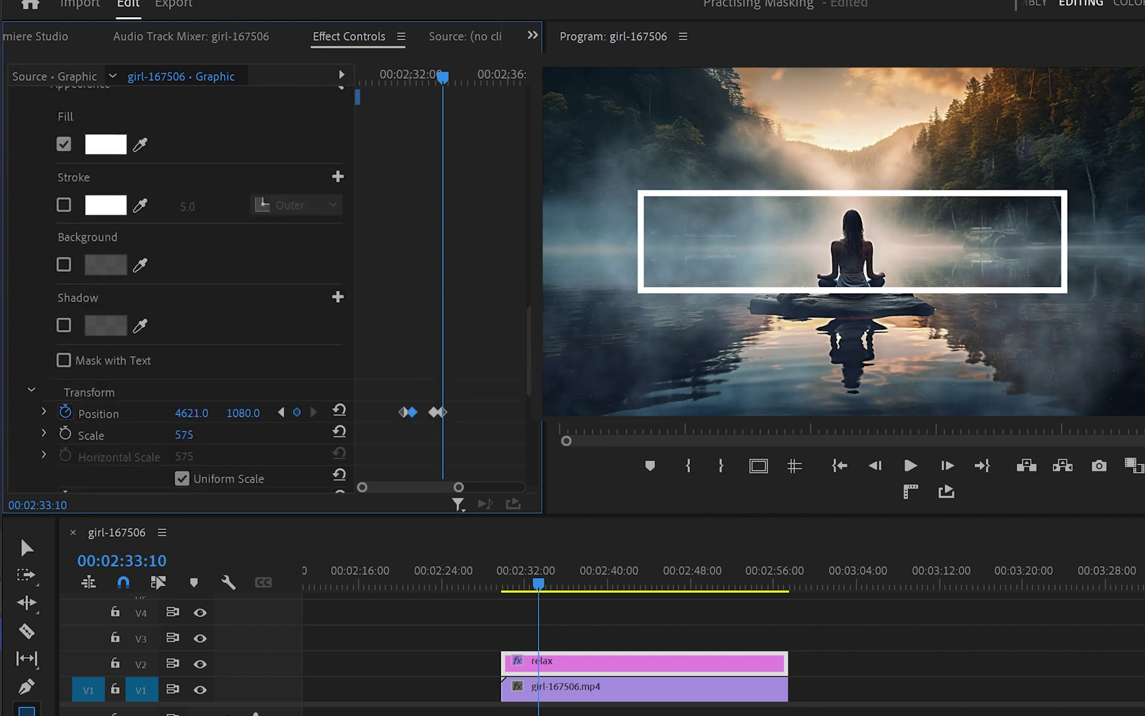
pyautogui.hotkey('shift', 'Right')
pyautogui.hotkey('shift', 'Right')
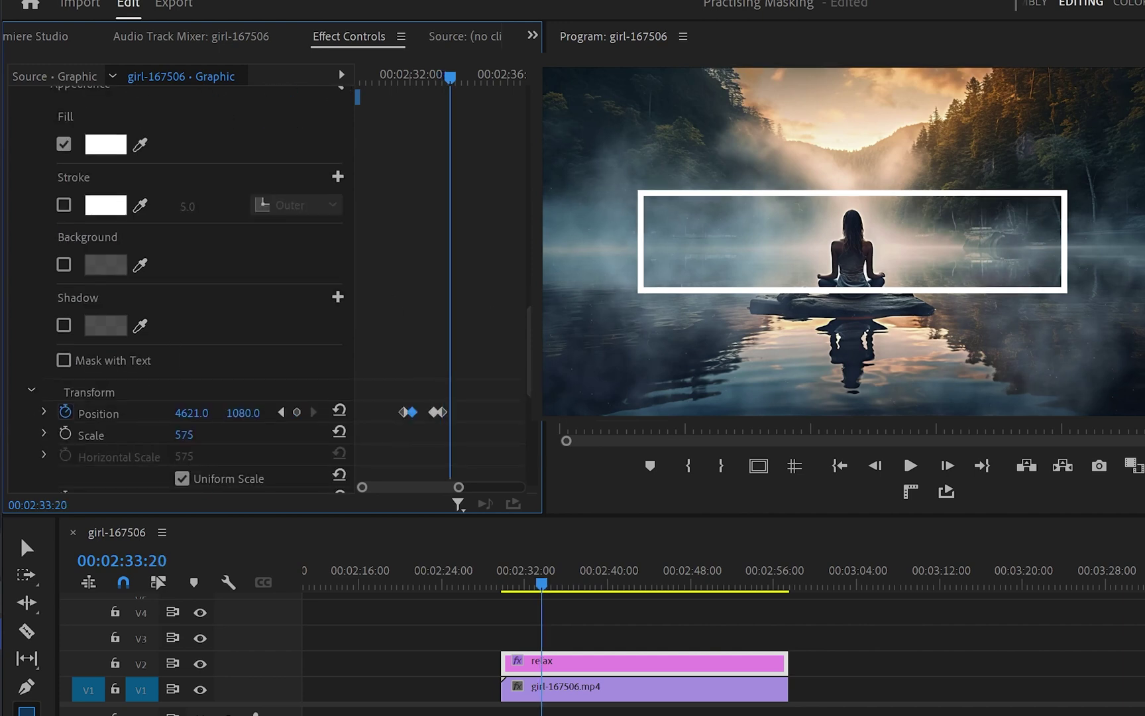
pyautogui.scroll(12, 487, 285)
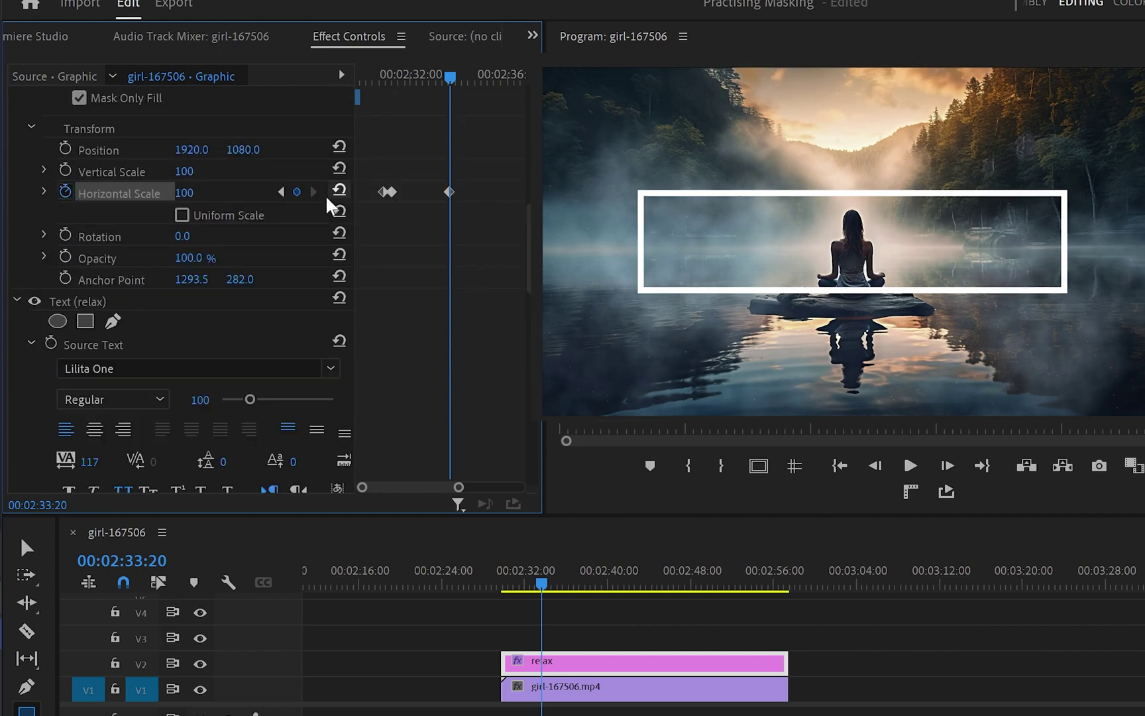
pyautogui.hotkey('shift', 'Right')
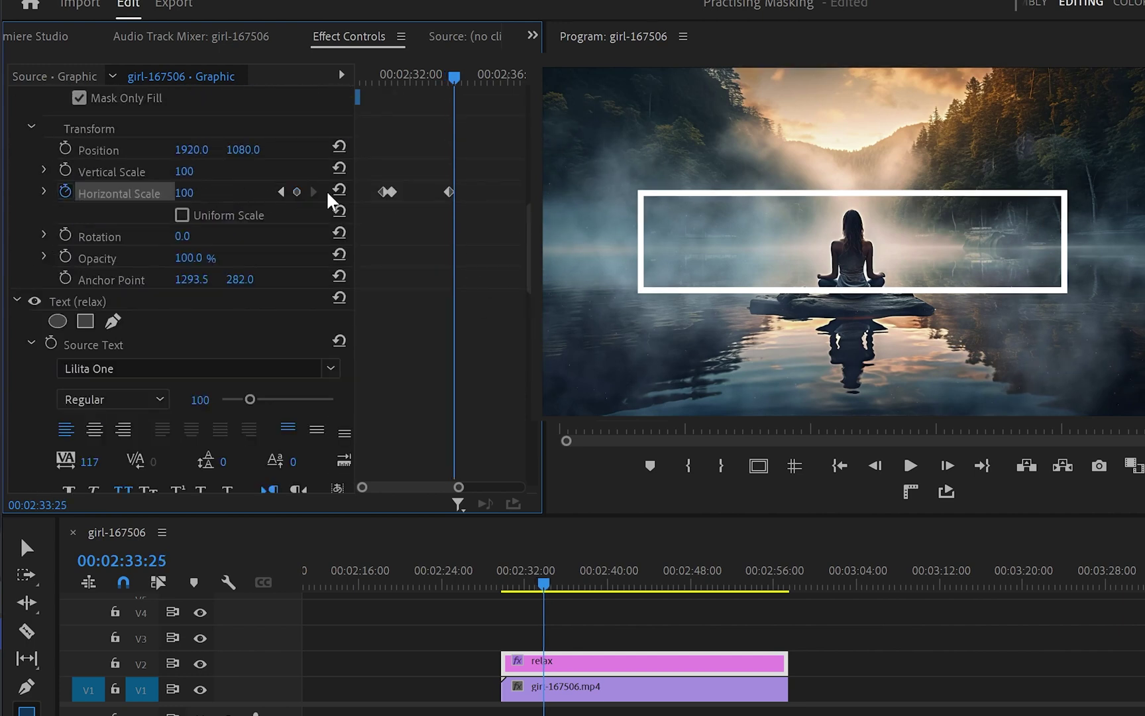
pyautogui.hotkey('shift', 'Right')
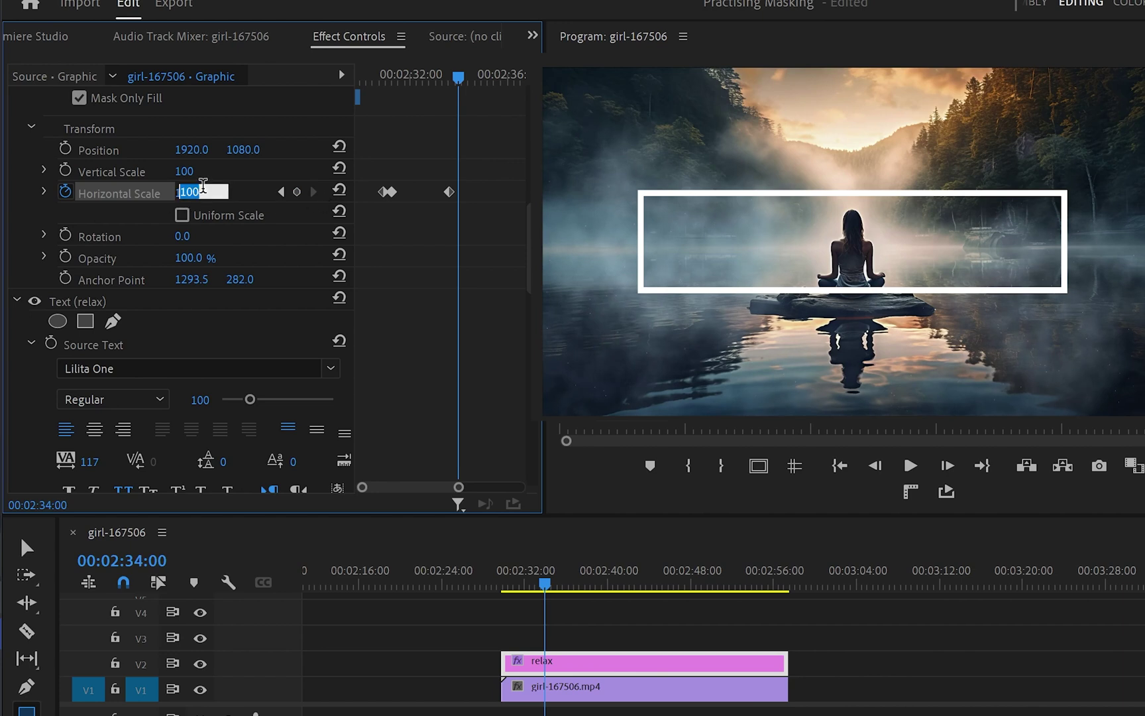
# - Set all RELAX animation keyframes to Ease In and Ease Out, then return to 00:02:30:01
pyautogui.write('0')
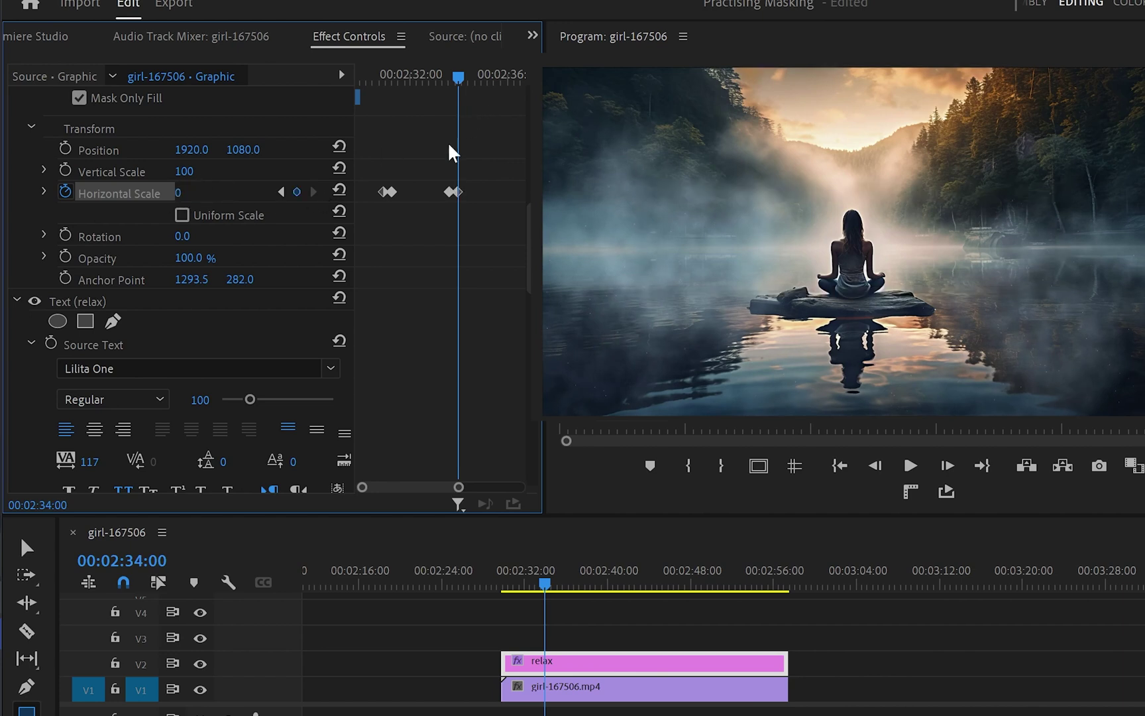
pyautogui.click(478, 77)
pyautogui.moveTo(368, 130); pyautogui.dragTo(475, 450)
pyautogui.rightClick(437, 429)
pyautogui.moveTo(641, 607)
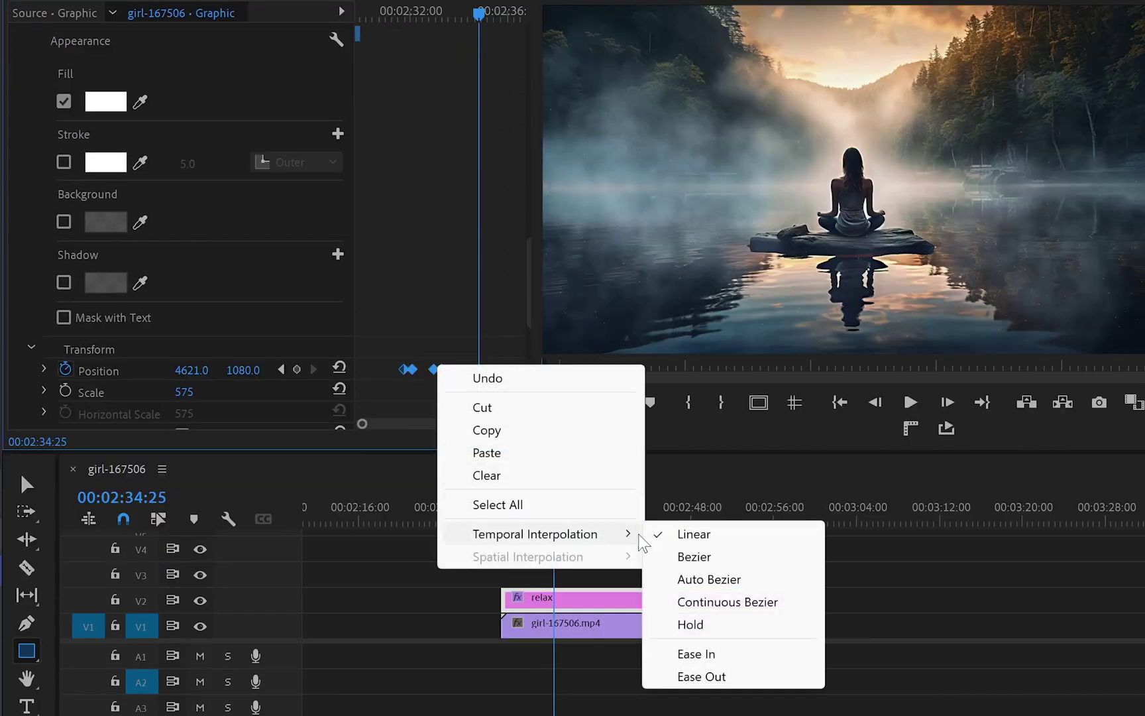
pyautogui.click(696, 653)
pyautogui.rightClick(448, 373)
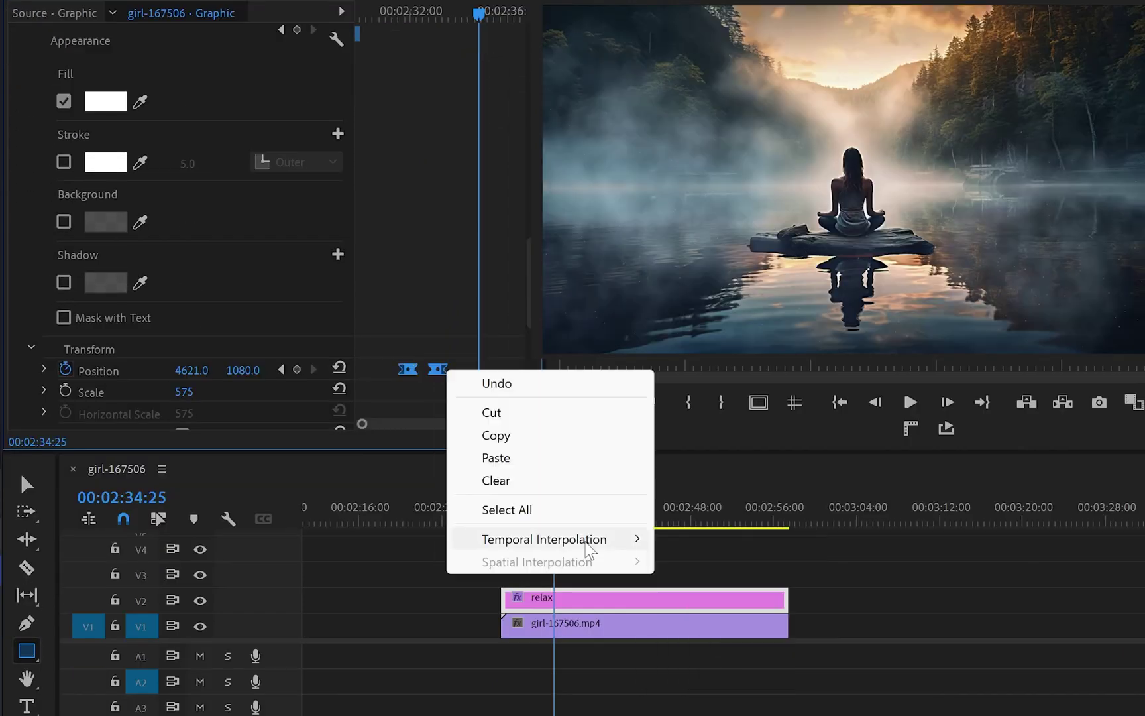
pyautogui.moveTo(606, 542)
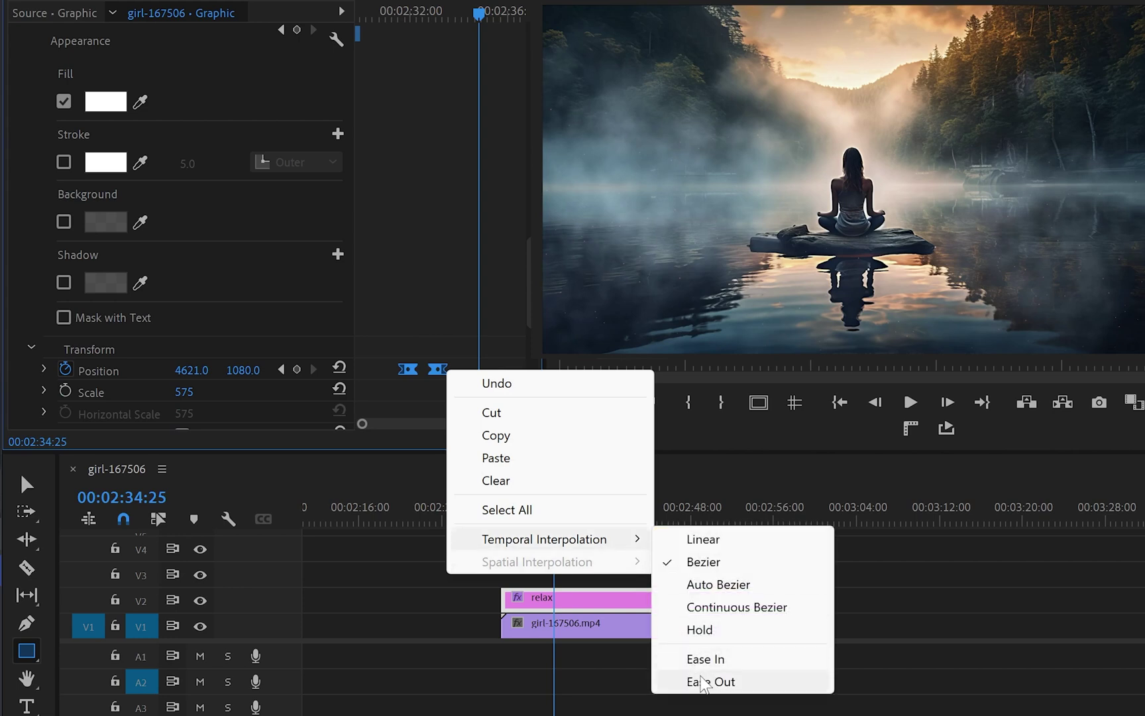
pyautogui.click(704, 683)
pyautogui.moveTo(554, 519); pyautogui.dragTo(509, 545)
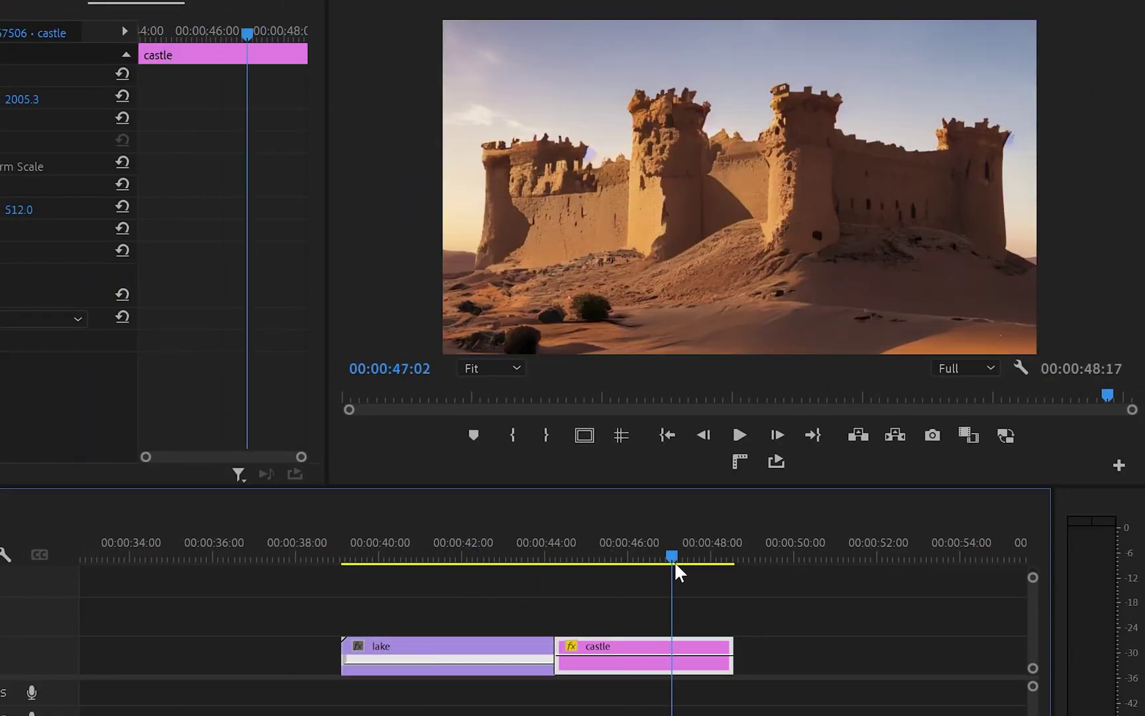
# - Deselect the castle clip now sitting right after the lake clip on the timeline
pyautogui.click(744, 613)
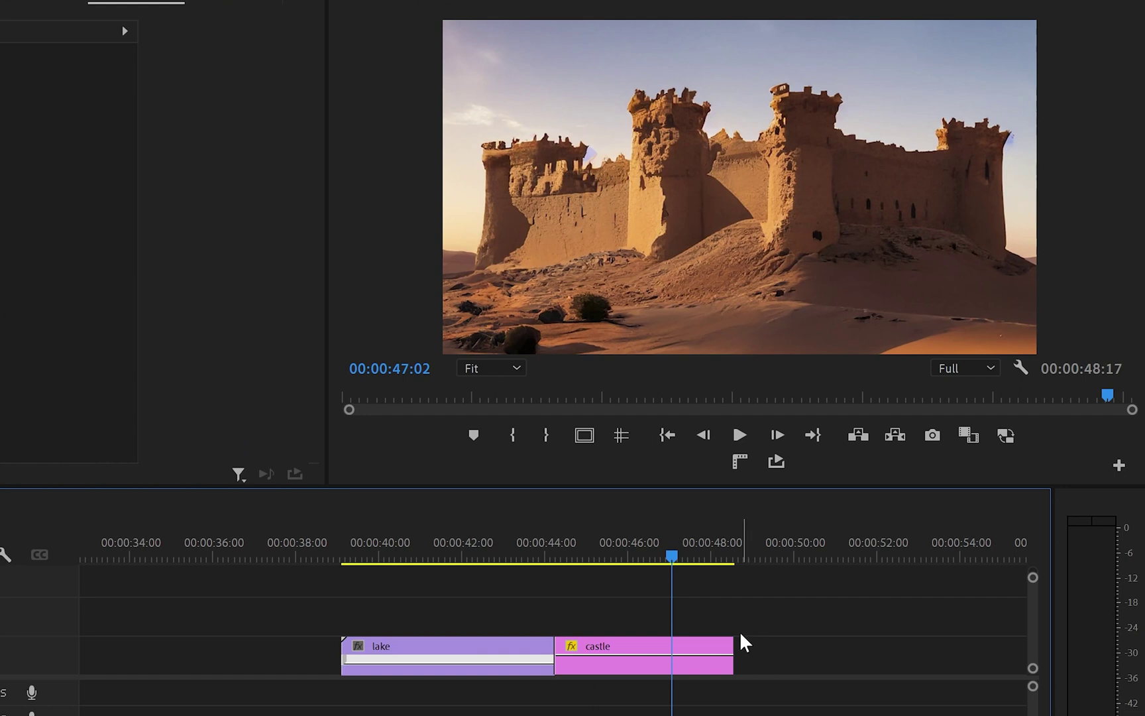
# - Put the castle on V2 over the lake and draw a shoreline mask feathered to 41
pyautogui.moveTo(646, 646); pyautogui.dragTo(433, 624)
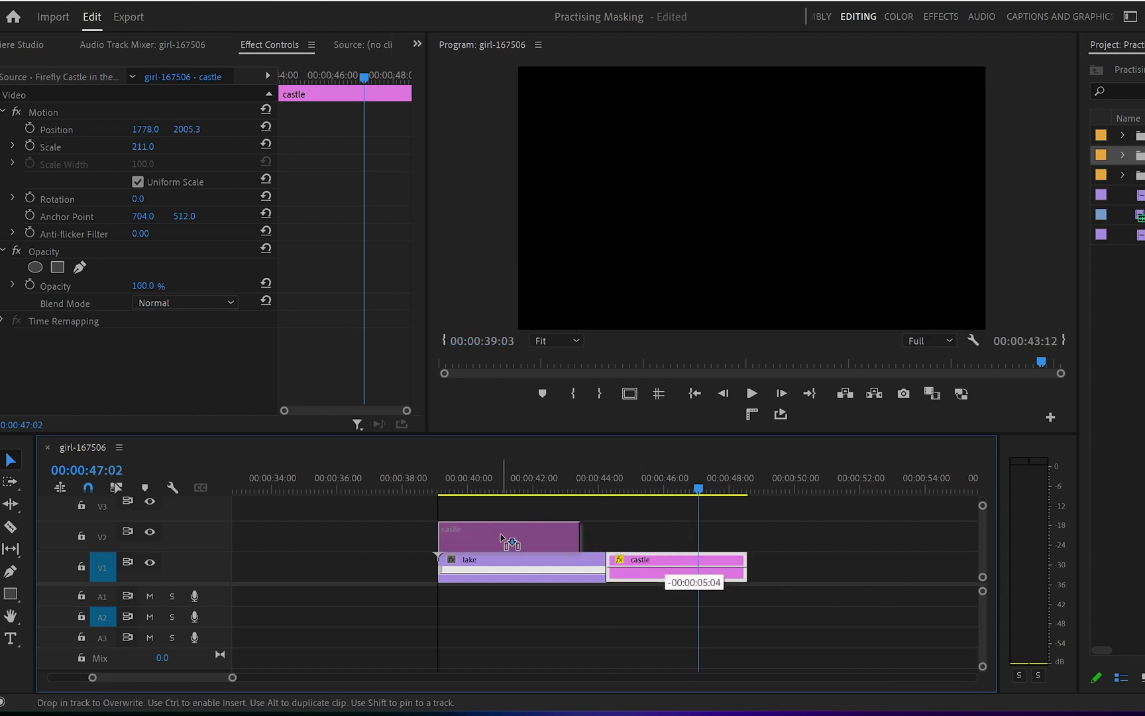
pyautogui.moveTo(506, 540); pyautogui.dragTo(503, 542)
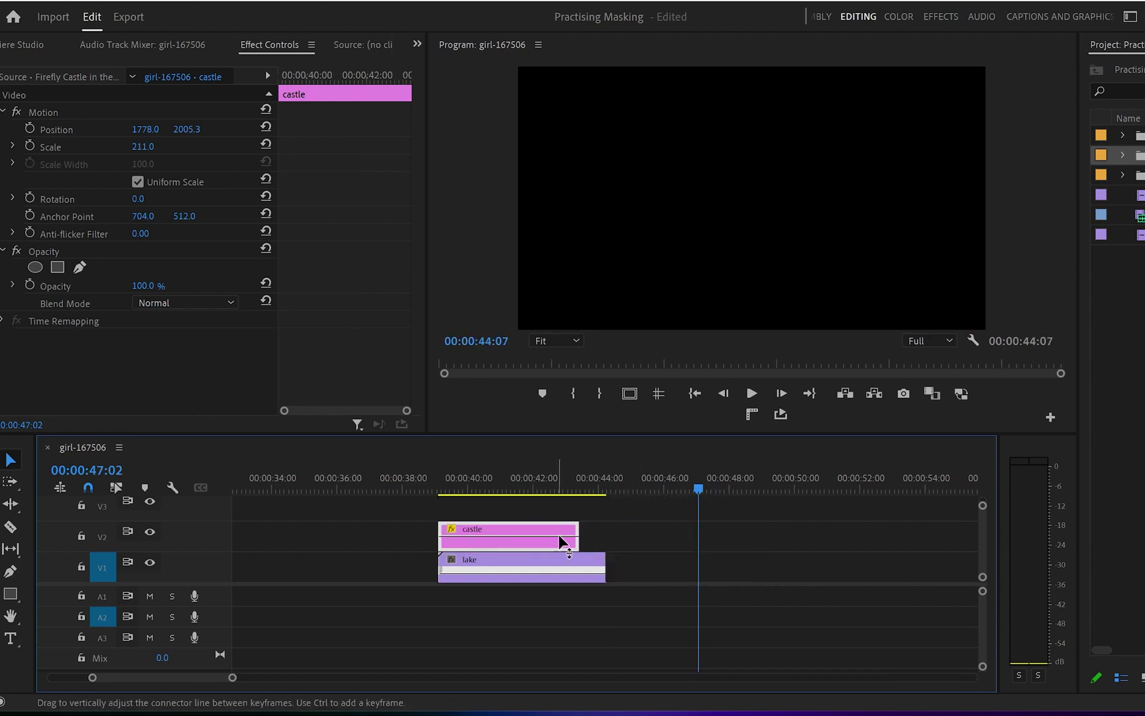
pyautogui.click(79, 268)
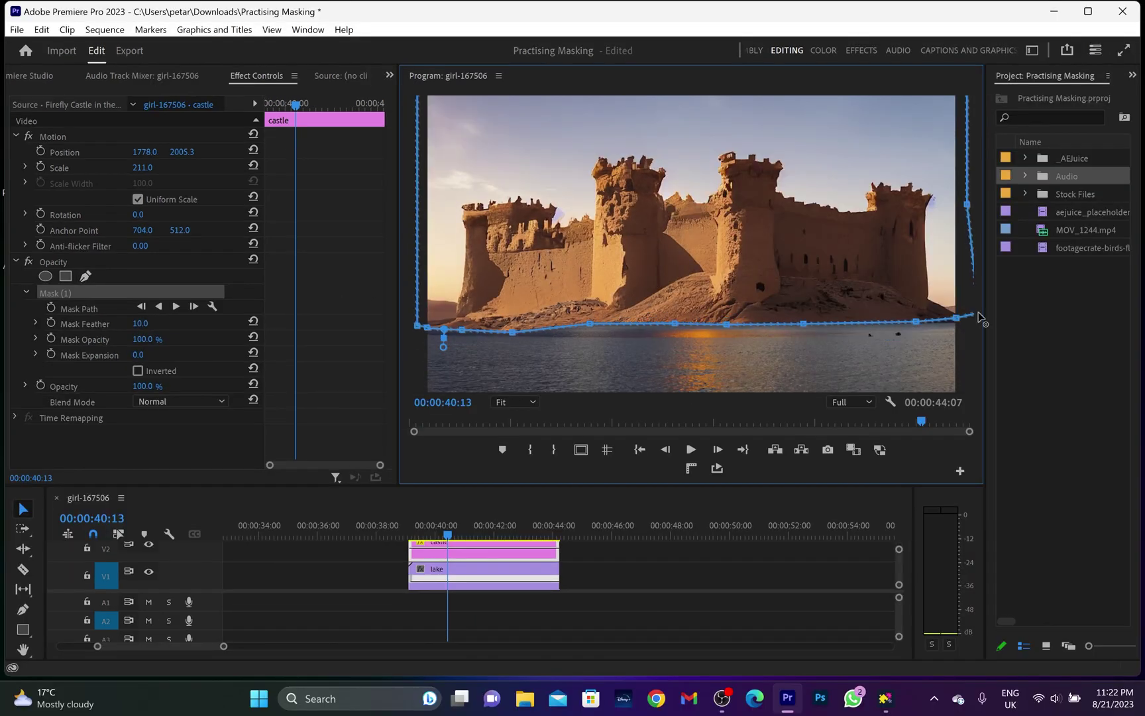
pyautogui.moveTo(429, 331); pyautogui.dragTo(416, 303)
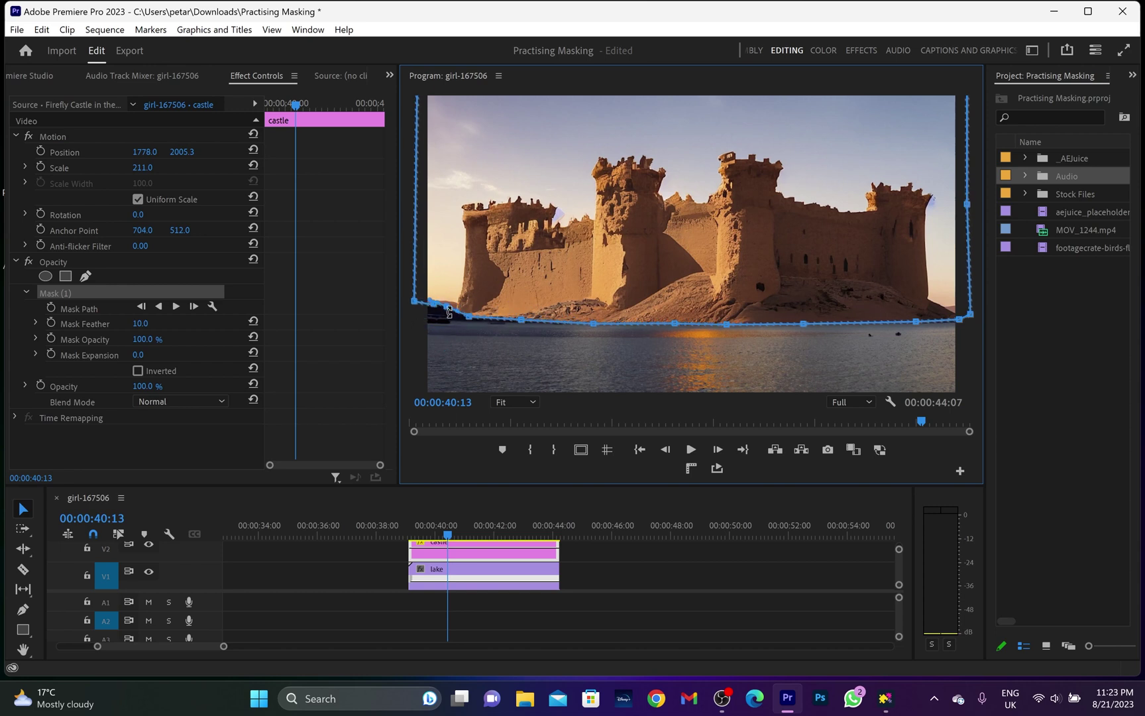
pyautogui.moveTo(147, 324); pyautogui.dragTo(162, 325)
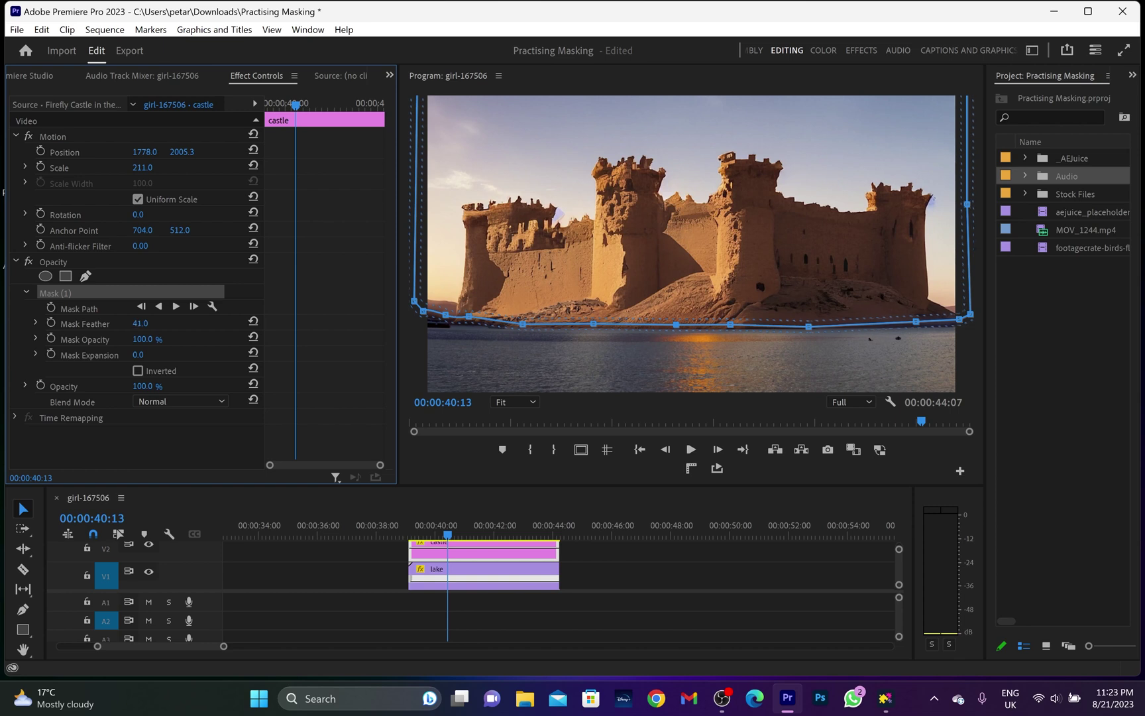
pyautogui.click(590, 562)
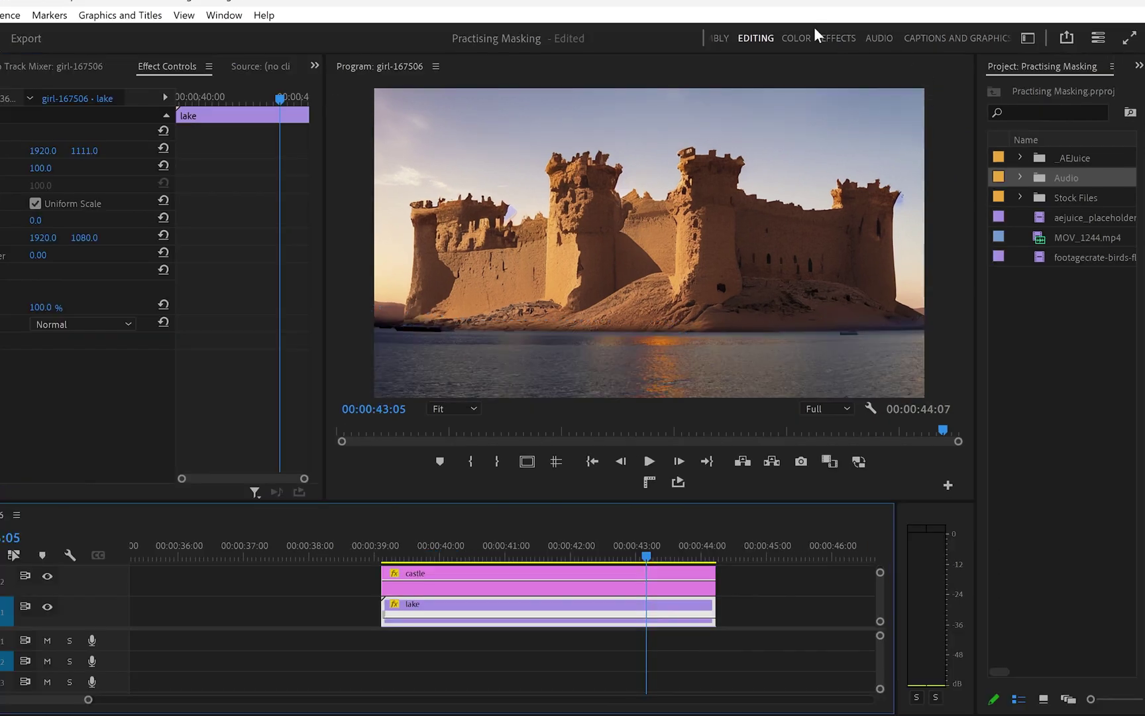
# - In the Color workspace, match the lake clip's Lumetri colour to a chosen castle reference frame
pyautogui.click(797, 38)
pyautogui.click(1087, 270)
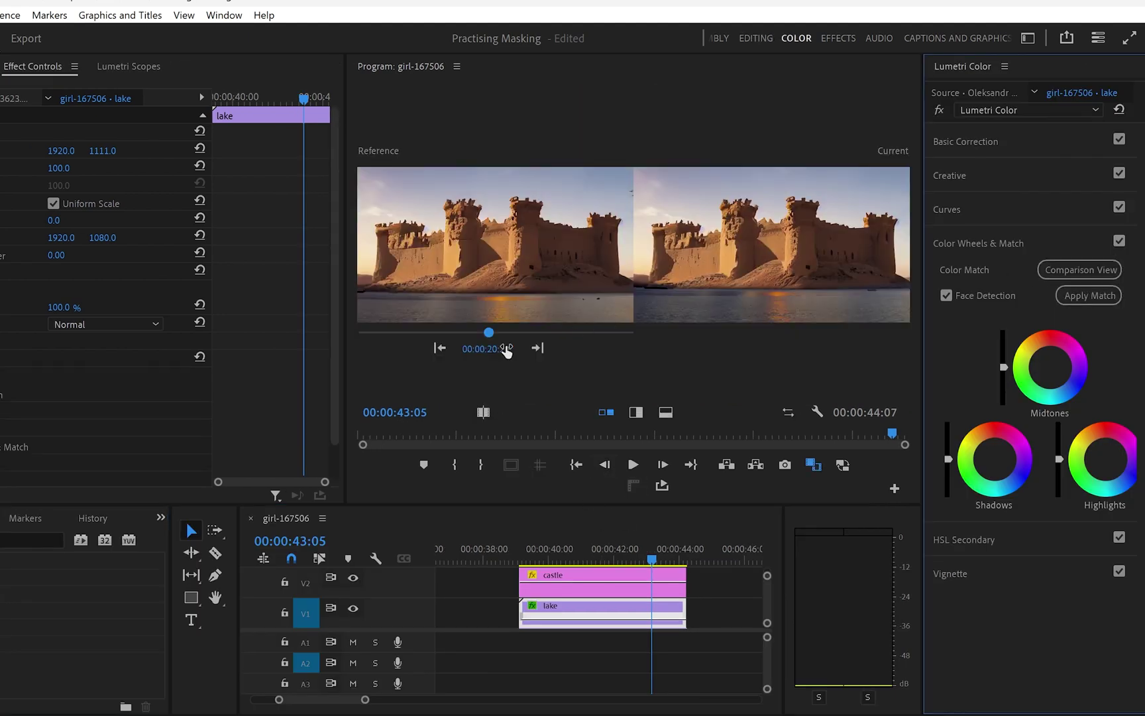
pyautogui.moveTo(492, 332); pyautogui.dragTo(598, 332)
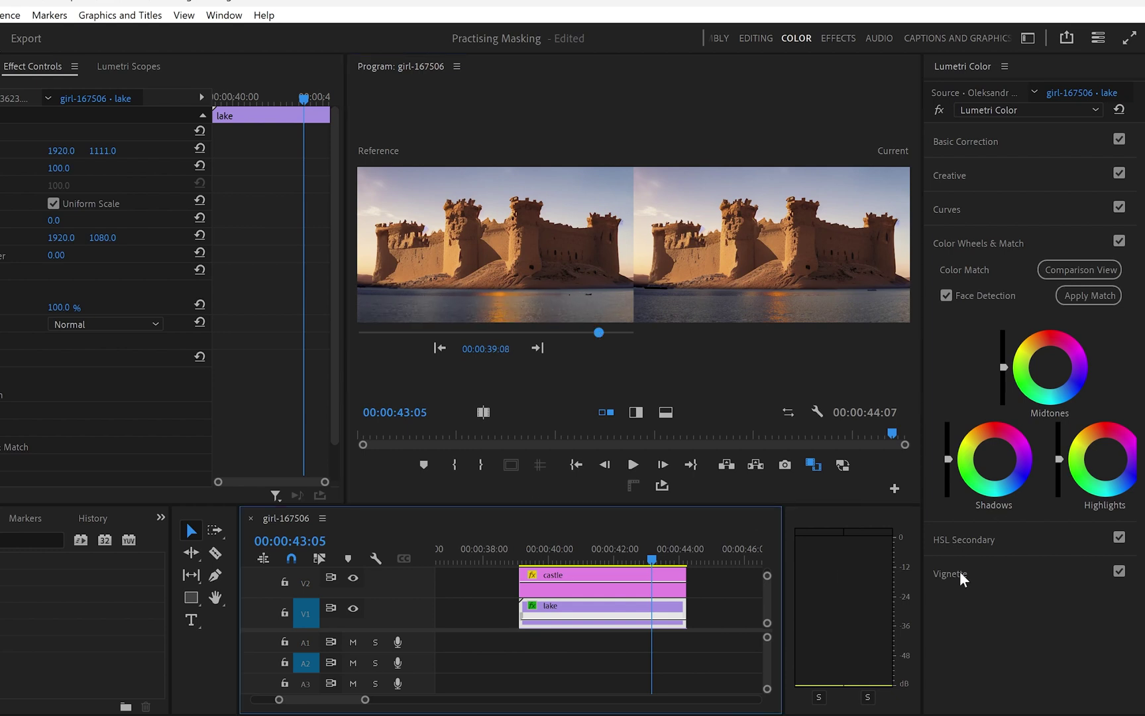
pyautogui.click(1101, 302)
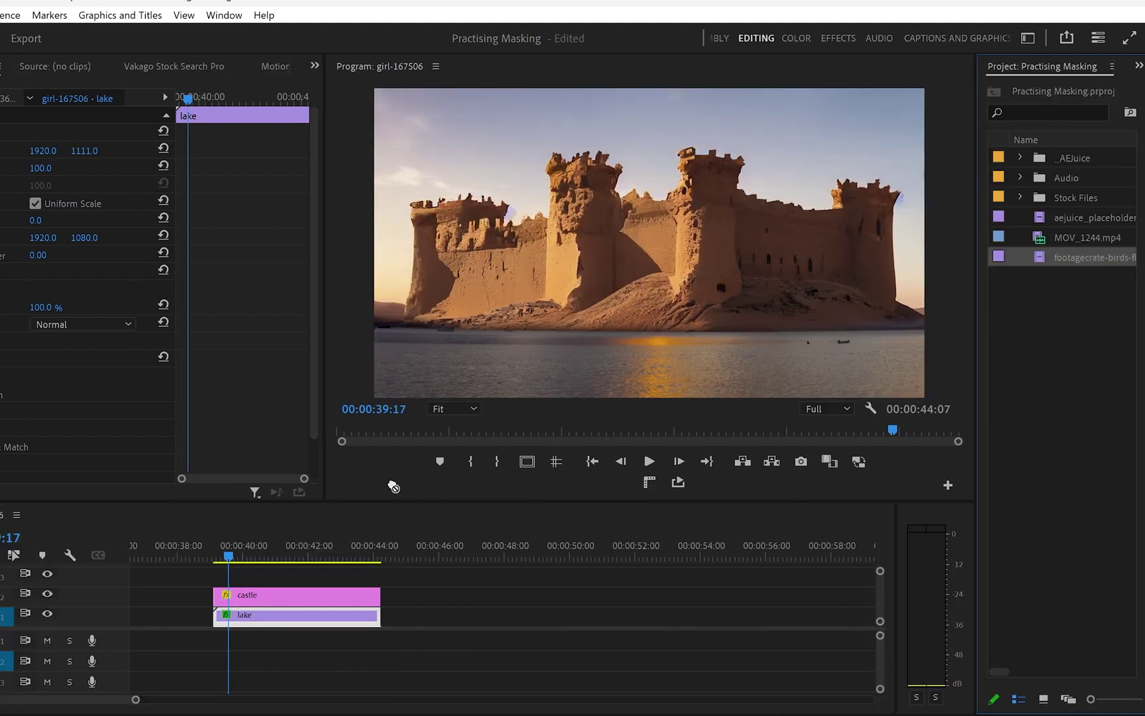
# - Place footagecrate-birds-fly-by-2.mov on V3 and add an Audio bin sound clip to A1
pyautogui.moveTo(394, 487); pyautogui.dragTo(285, 589)
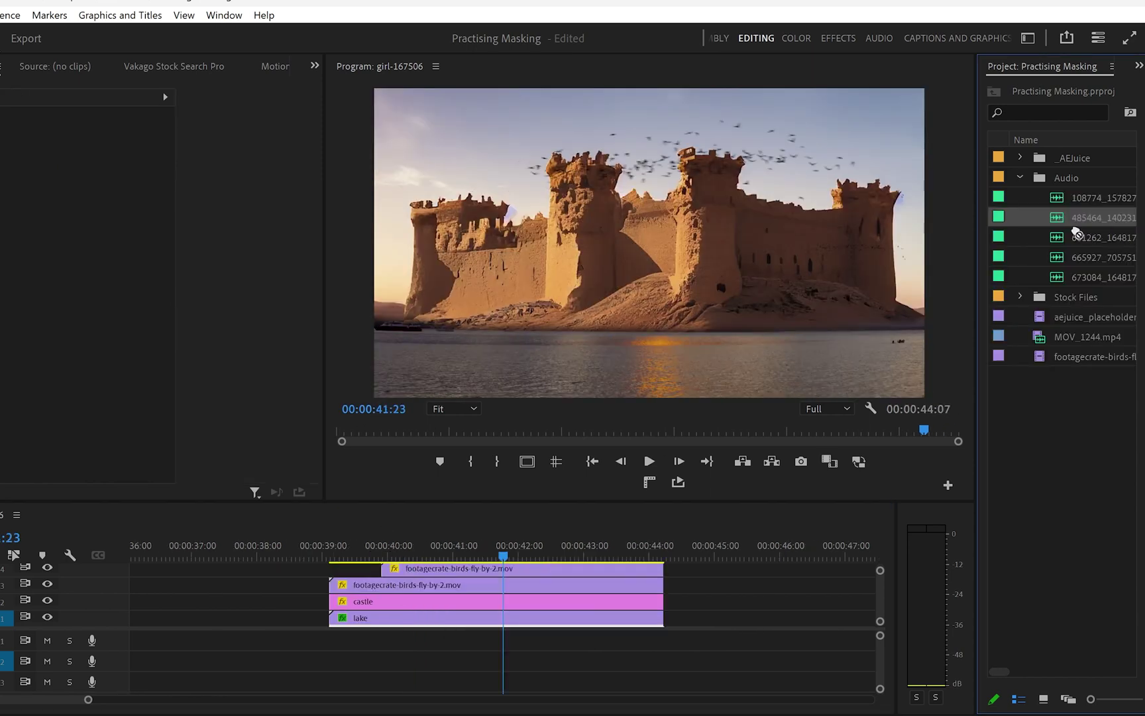
pyautogui.moveTo(1074, 257); pyautogui.dragTo(361, 655)
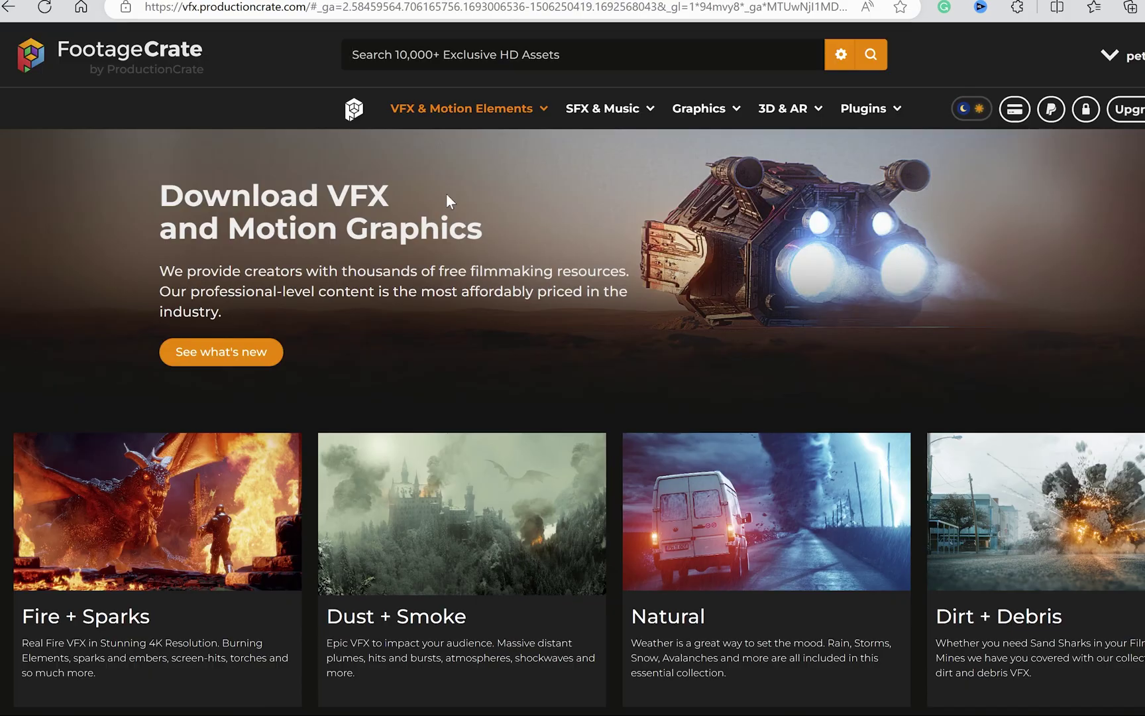
# - Open ProductionCrate's Sound Effects library and decline the donation popup to show the pricing plans
pyautogui.scroll(-5, 82, 128)
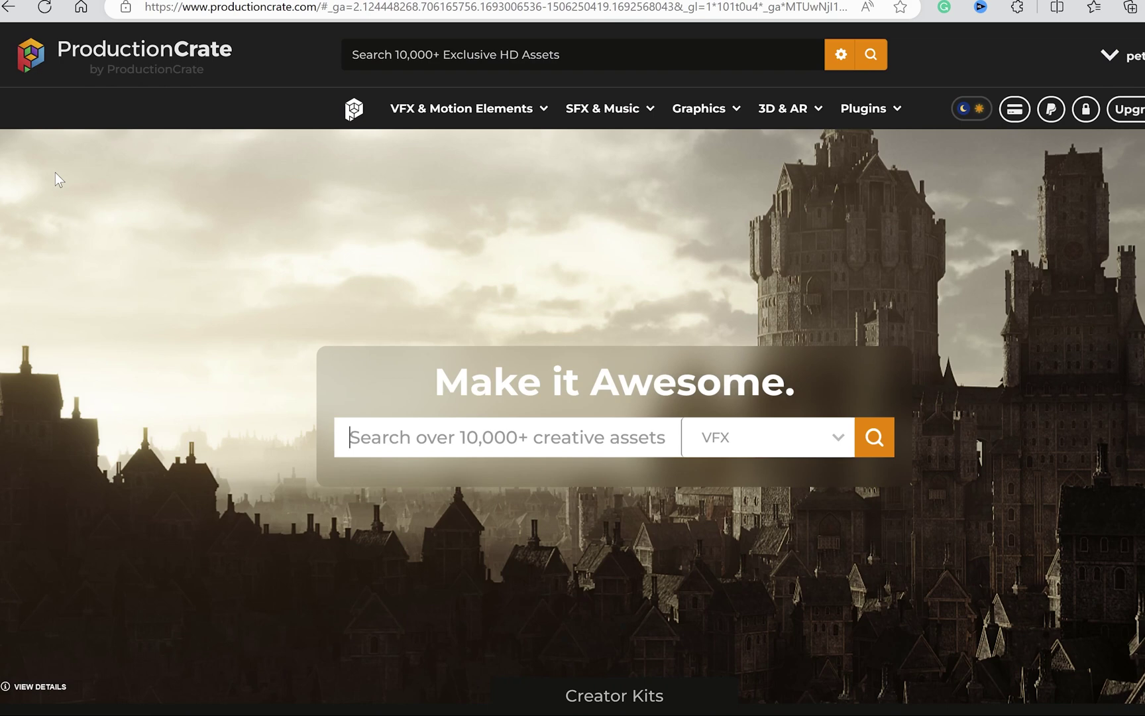
pyautogui.scroll(-7, 55, 173)
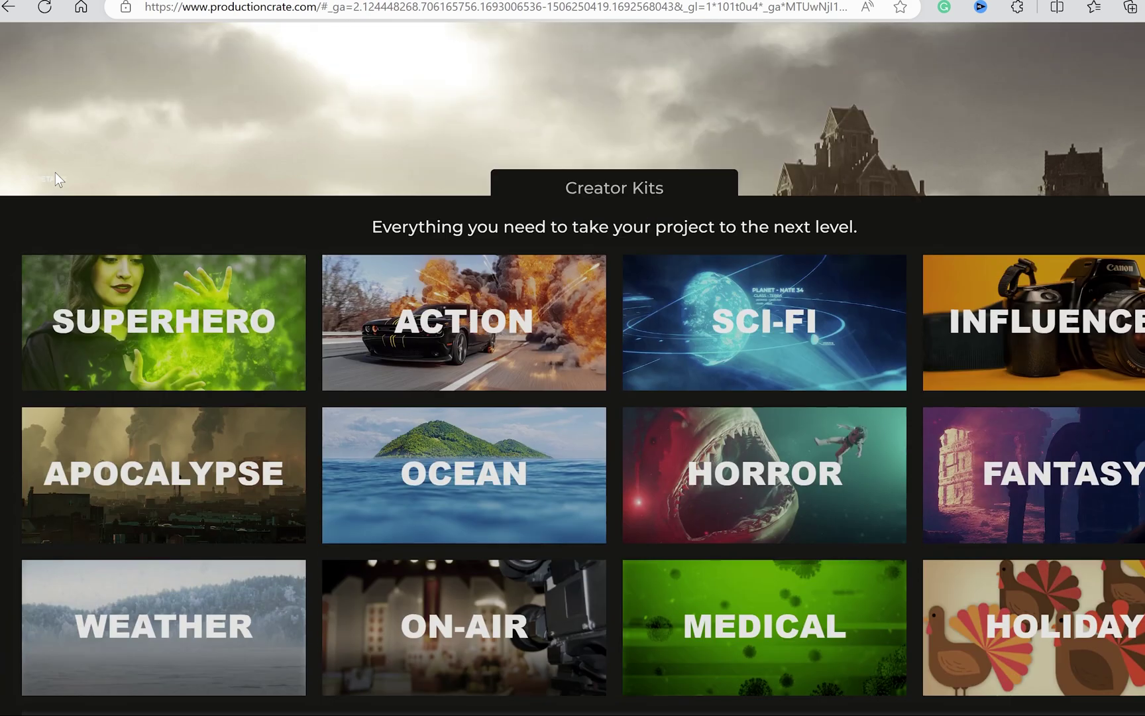
pyautogui.scroll(-6, 54, 173)
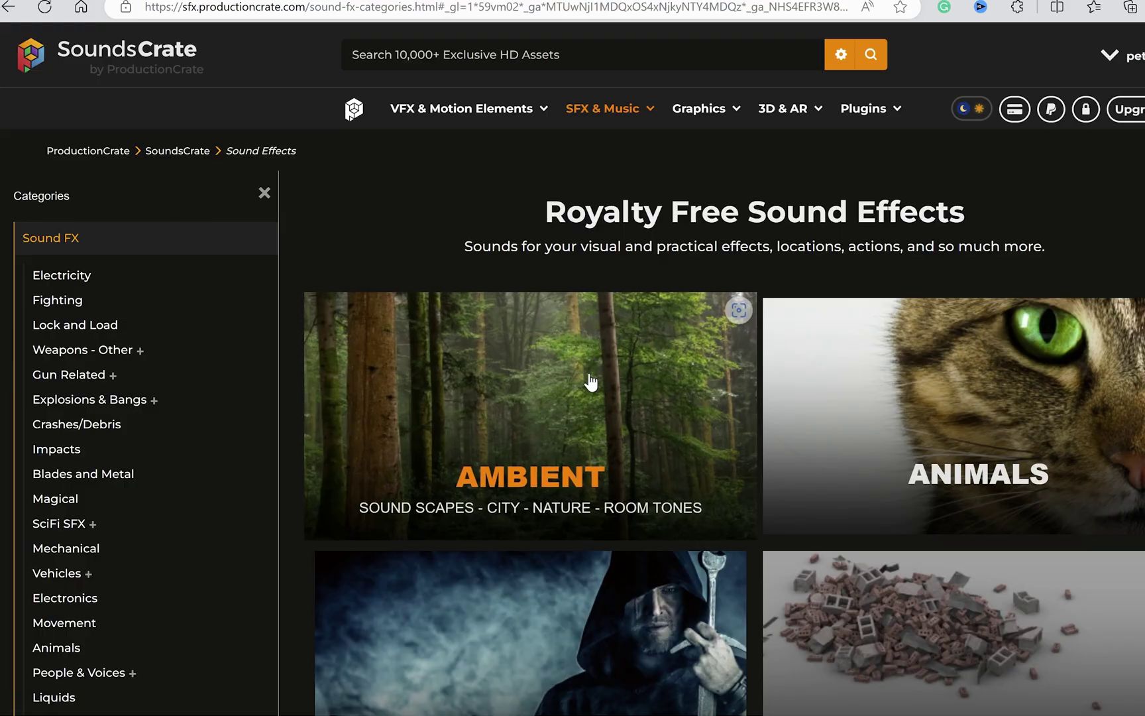
pyautogui.click(588, 383)
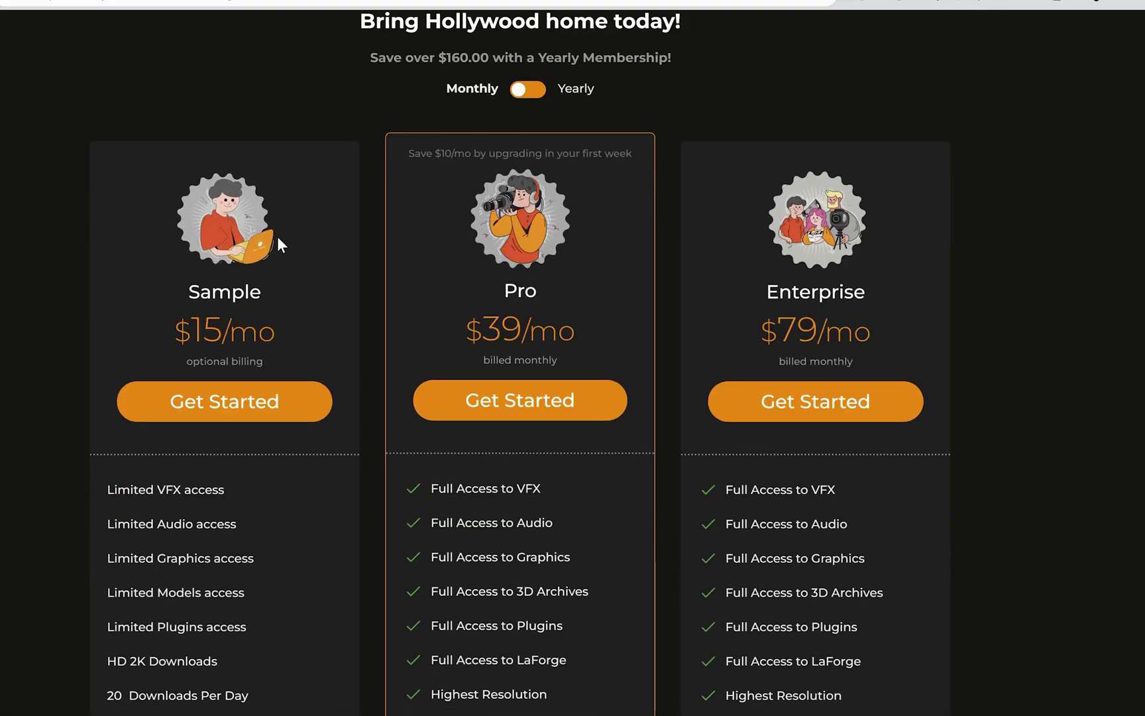
pyautogui.scroll(-1, 161, 248)
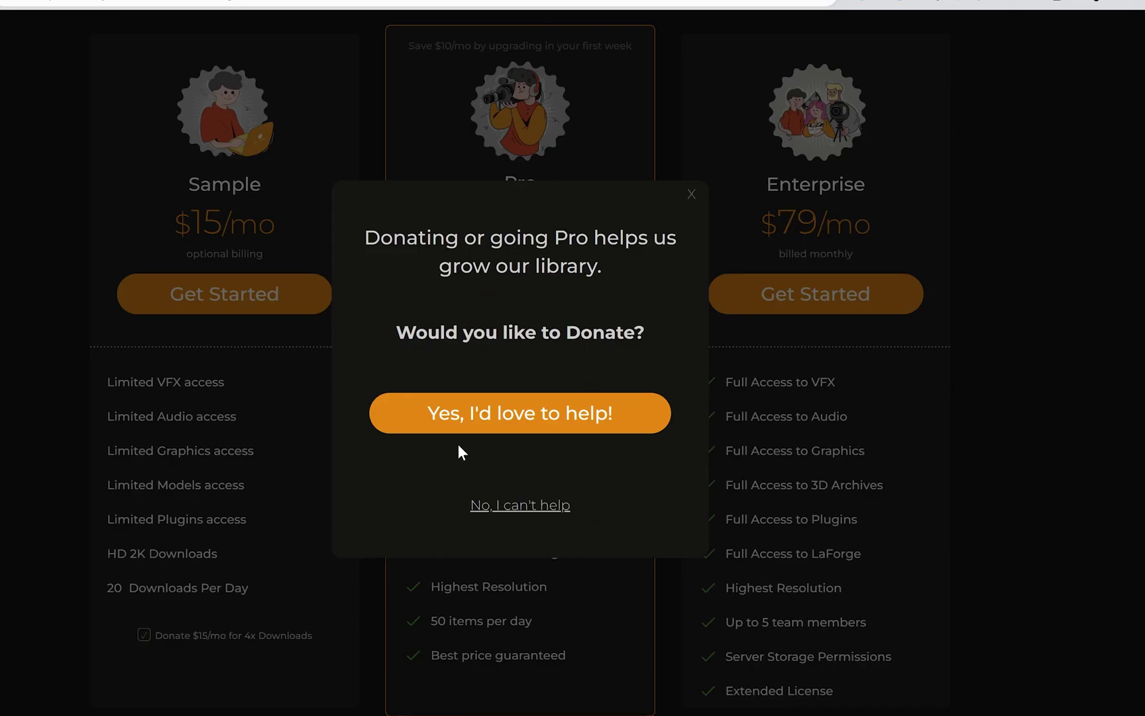
pyautogui.click(497, 507)
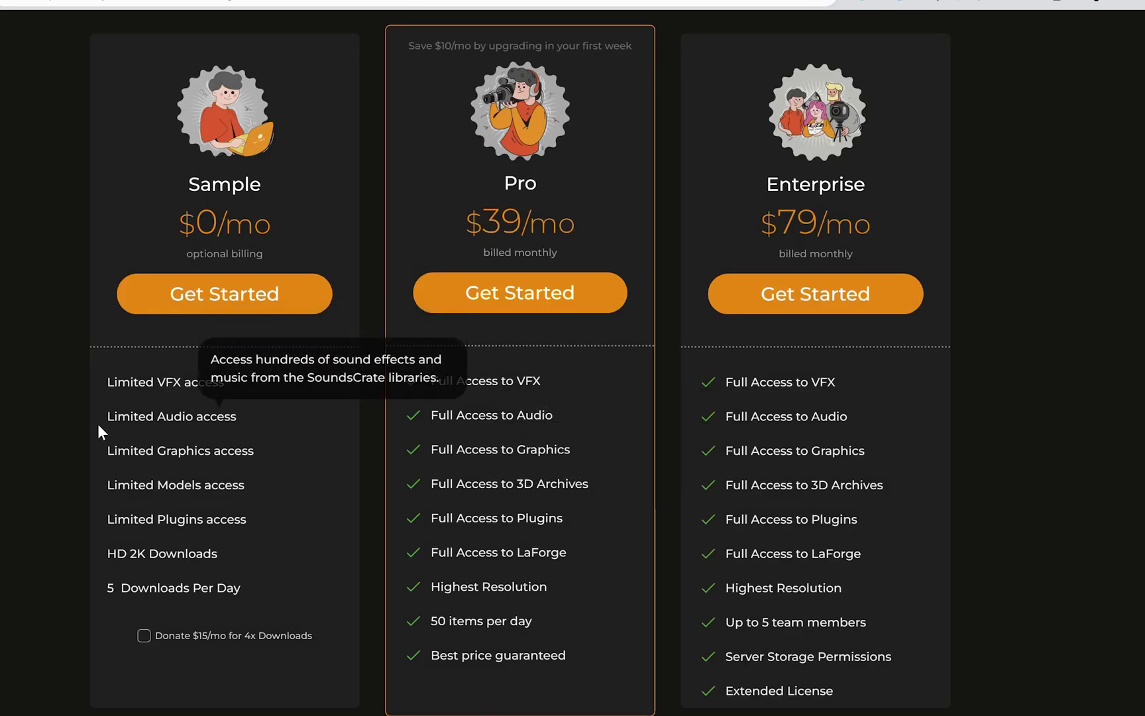